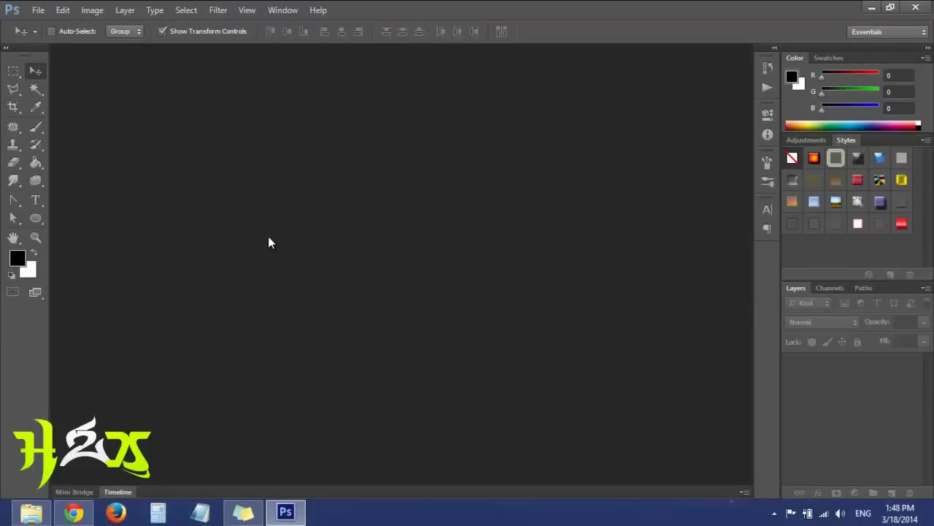
Create a new 1200 × 800 pixel document.
left_click(42, 15)
left_click(47, 24)
left_click(432, 179)
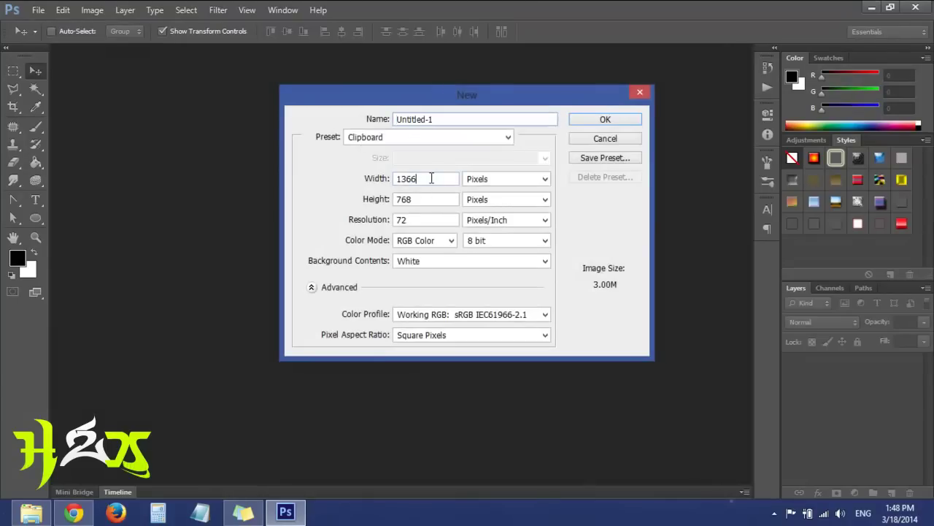
left_click_drag(431, 178, 372, 184)
type("1200")
left_click_drag(428, 197, 363, 205)
type("800")
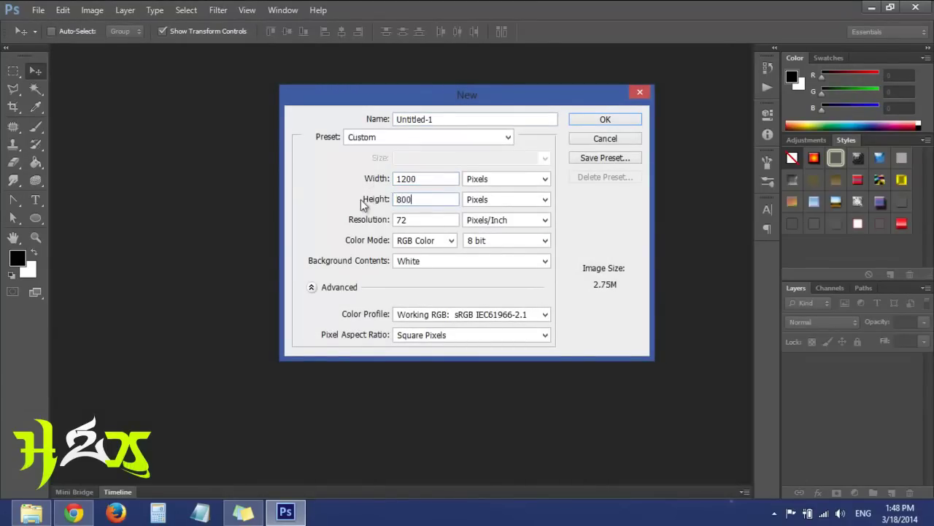
key("Return")
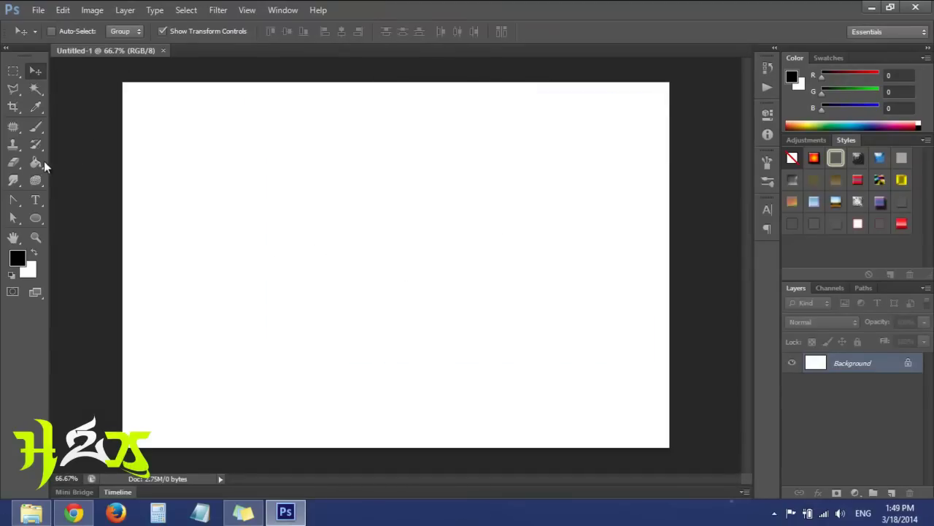
Fill the whole canvas with black using the Paint Bucket.
left_click(36, 163)
left_click(402, 231)
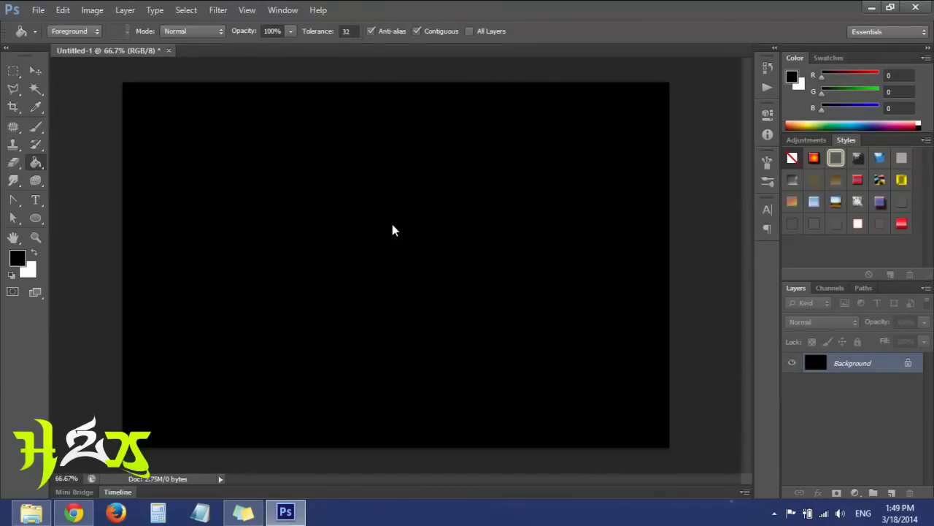
left_click(36, 71)
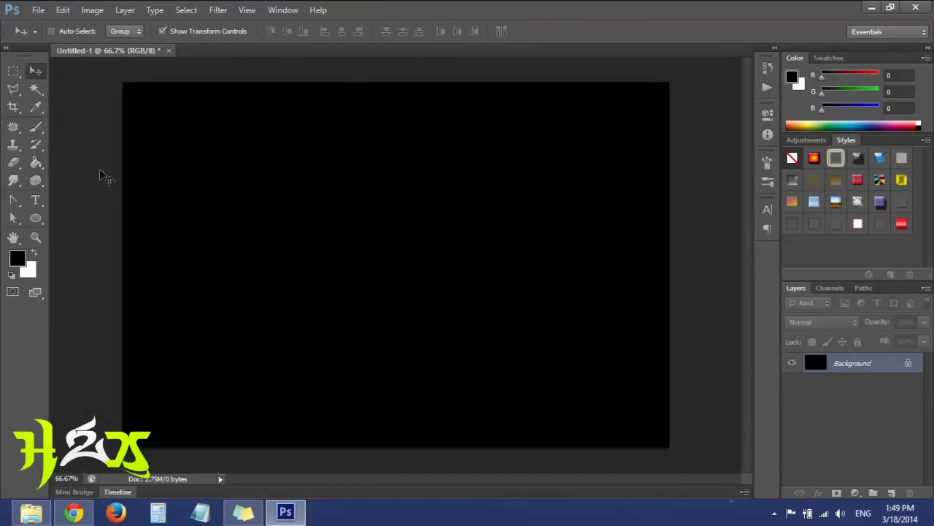
left_click(30, 513)
Open eminem.jpg, drag it into Untitled-1 as Layer 1, and nudge it to the centre.
mouse_move(154, 105)
left_mouse_down()
mouse_move(307, 515)
mouse_move(600, 36)
left_mouse_up()
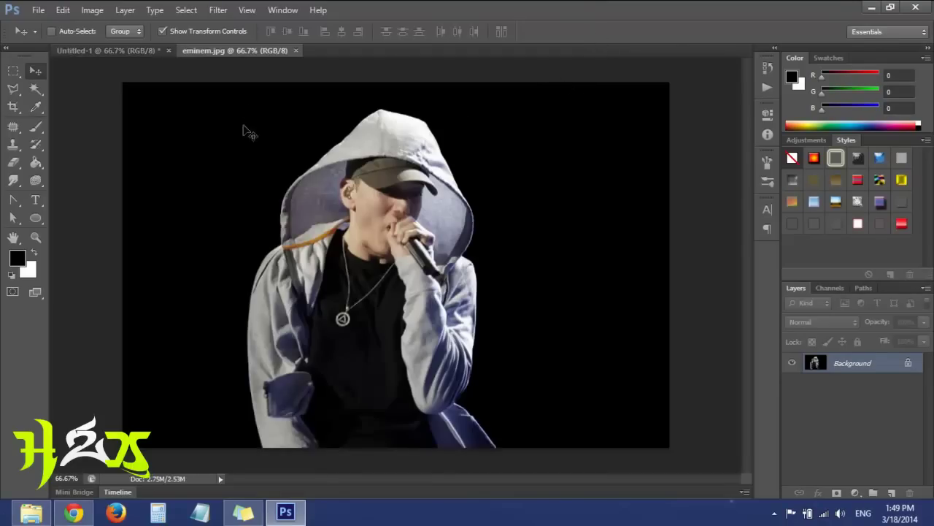
left_click_drag(422, 210, 150, 65)
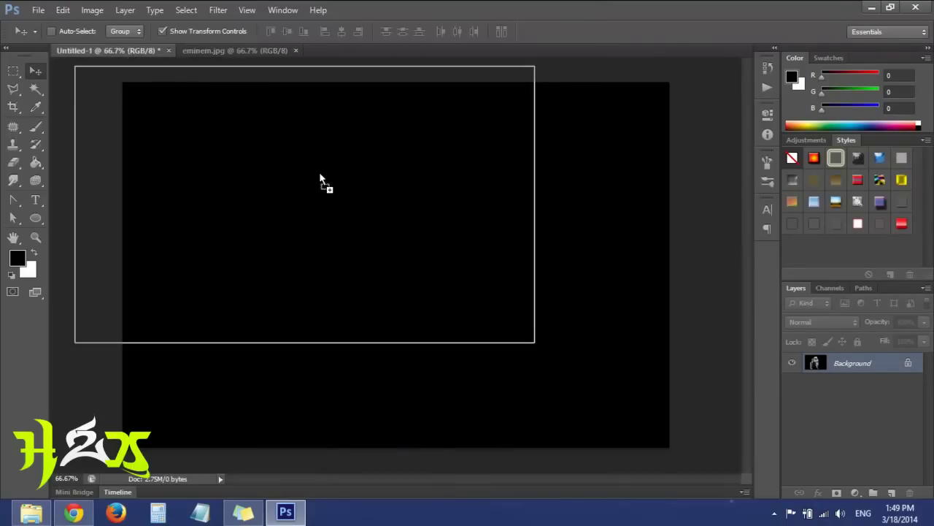
left_click_drag(149, 65, 320, 175)
mouse_move(270, 152)
left_mouse_down()
mouse_move(360, 171)
mouse_move(342, 162)
left_mouse_up()
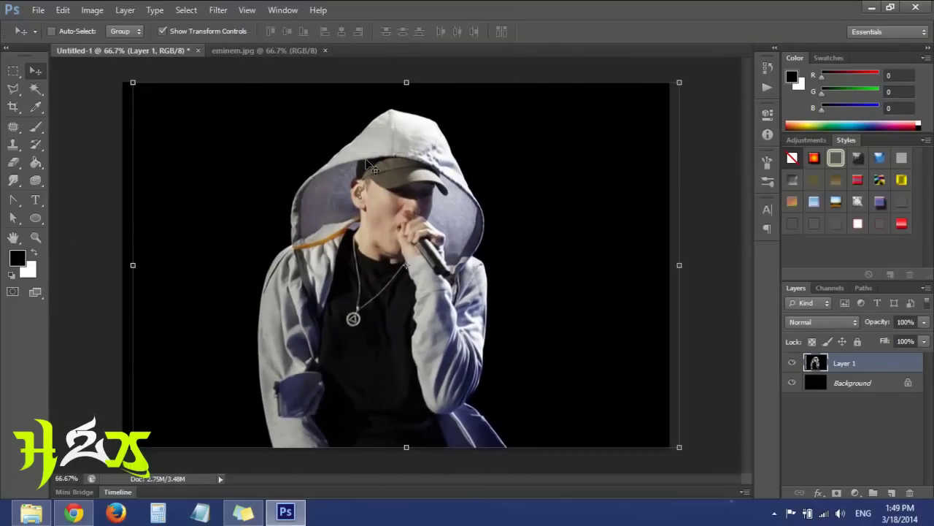
key("shift+Left")
key("shift+Left")
key("Left")
key("Left")
key("Right")
key("Right")
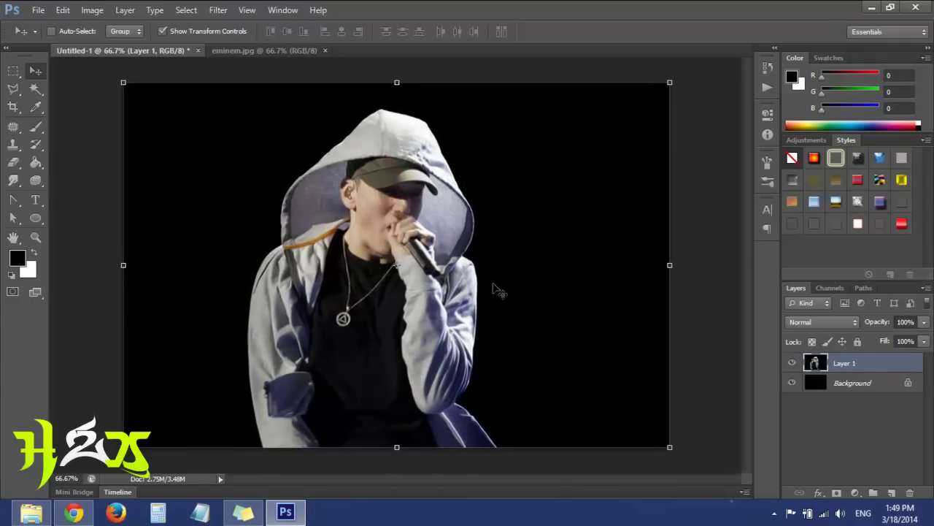
Desaturate the photo with a Hue/Saturation layer at Saturation -100, merged into Layer 1.
left_click(162, 31)
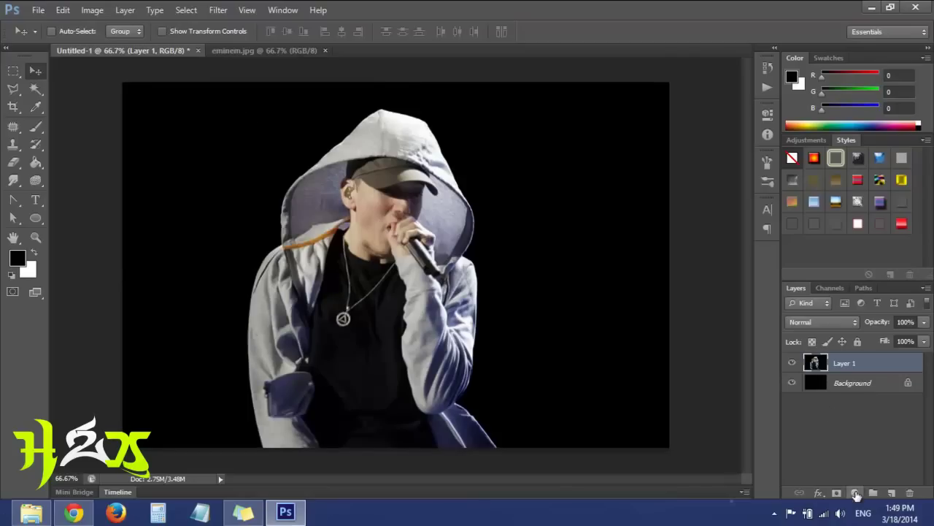
left_click(856, 494)
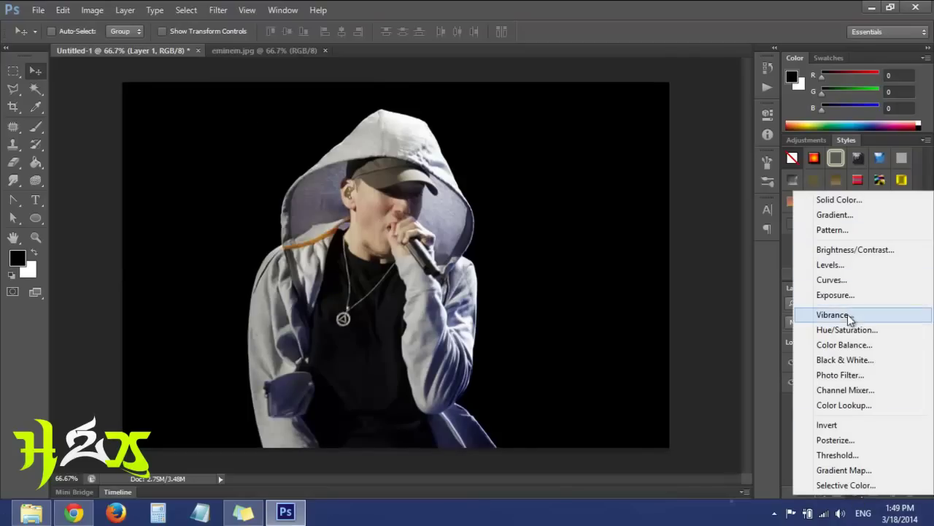
left_click(905, 334)
left_click_drag(650, 225, 563, 223)
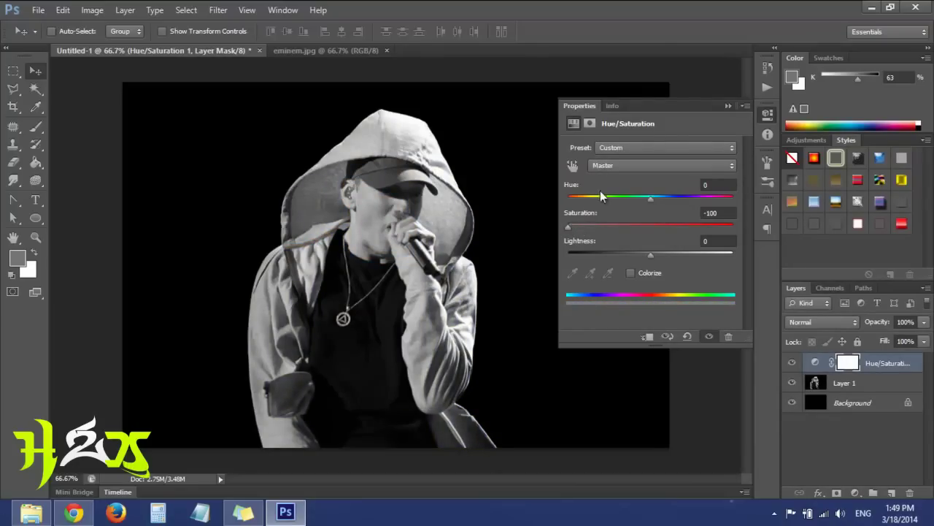
left_click(727, 105)
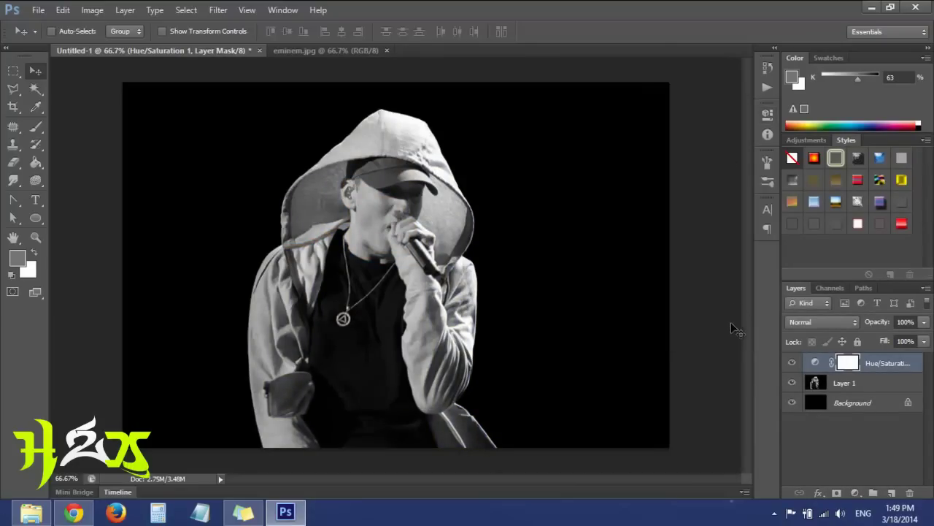
left_click(869, 385, "shift")
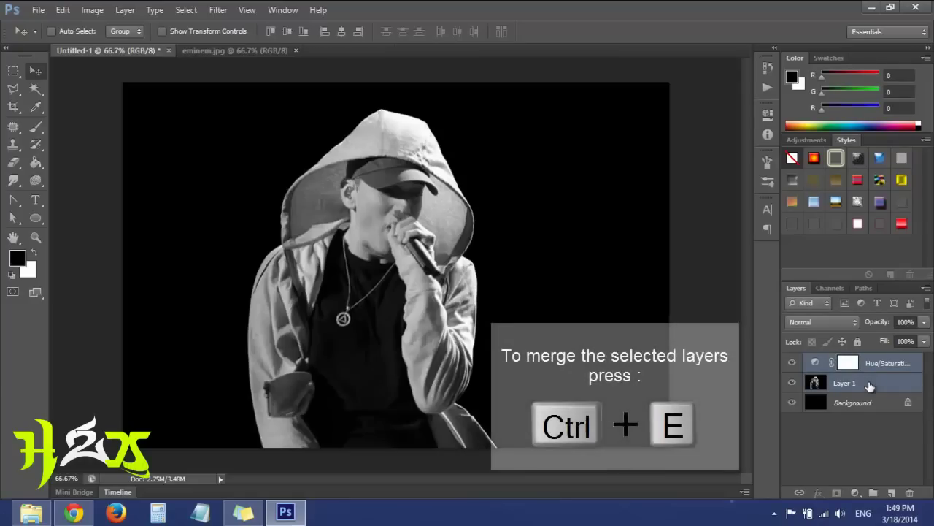
key("ctrl+e")
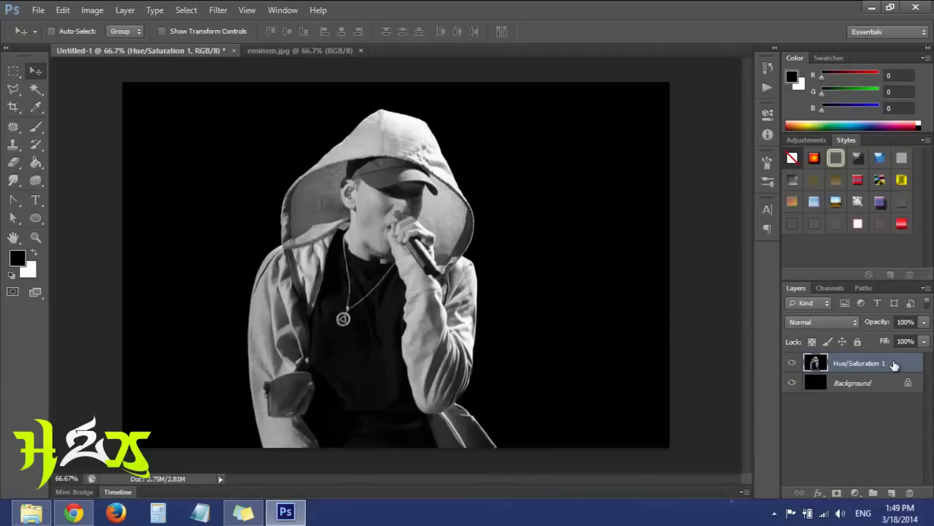
Duplicate the grayscale layer, set it to Screen with 74% Fill, and merge both.
left_click_drag(894, 365, 892, 493)
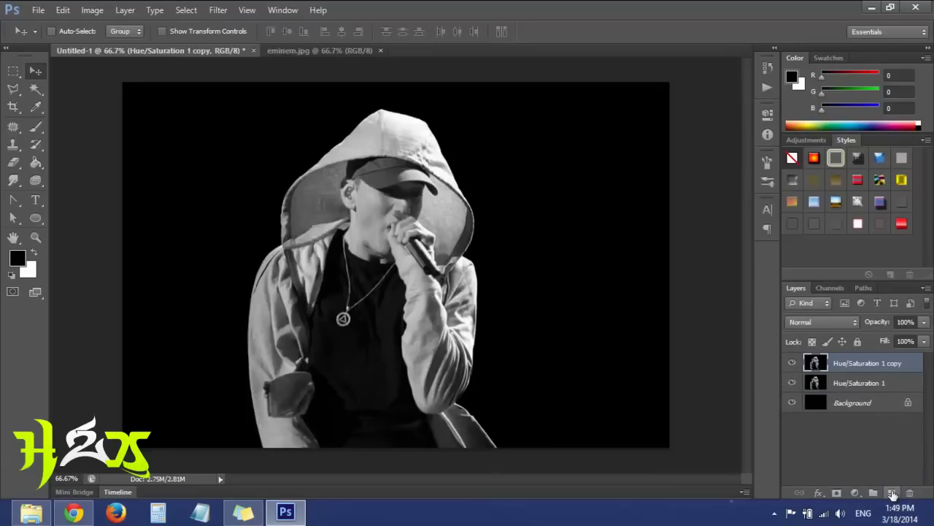
left_click(851, 324)
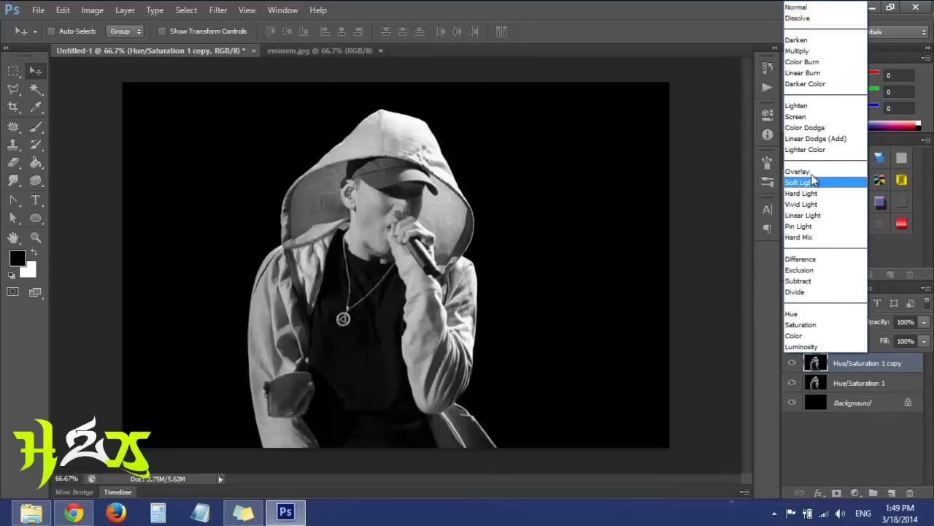
left_click(803, 118)
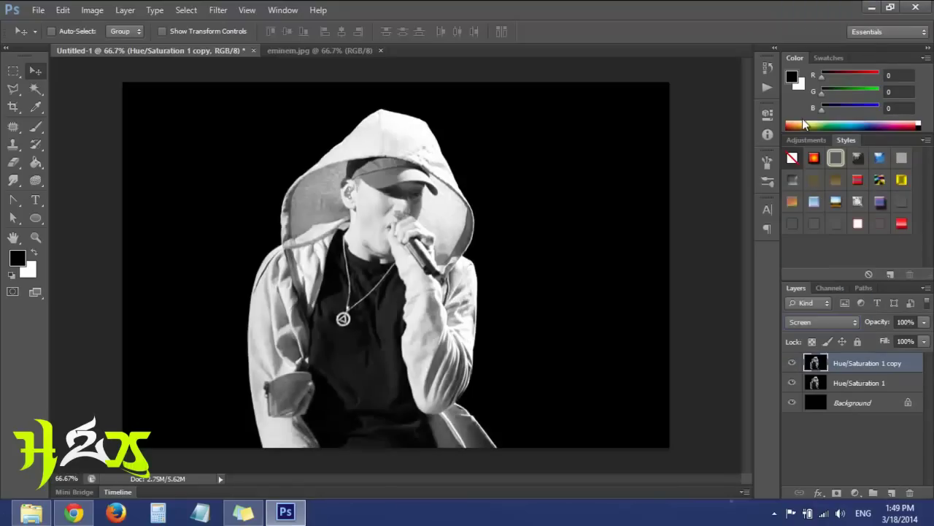
left_click(925, 341)
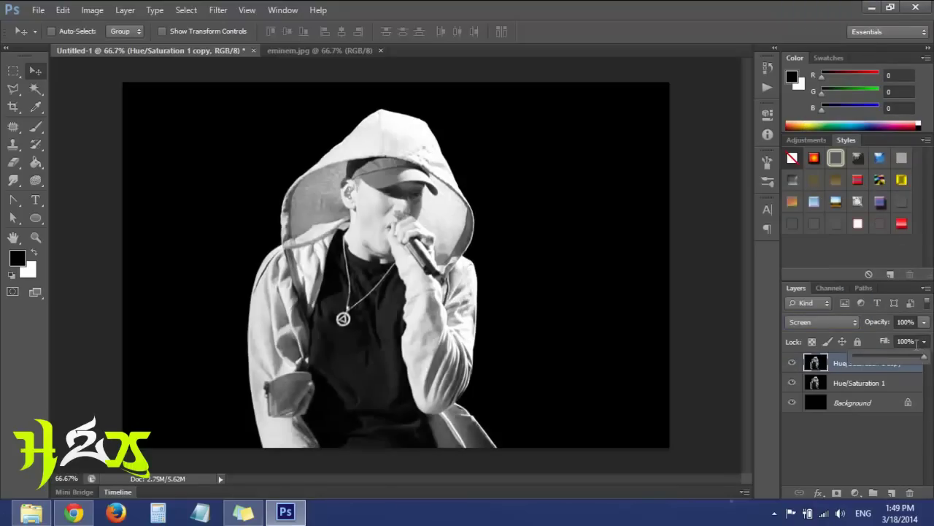
left_click(876, 373)
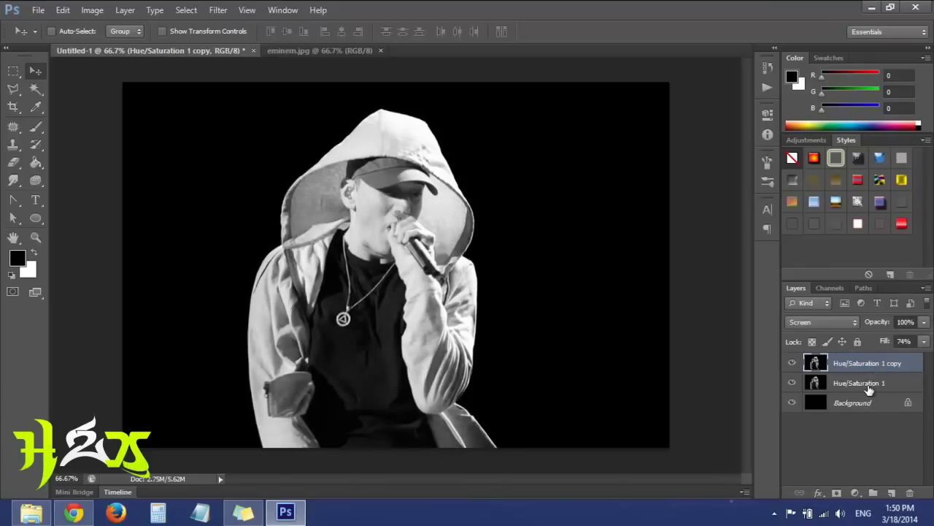
left_click(864, 388, "shift")
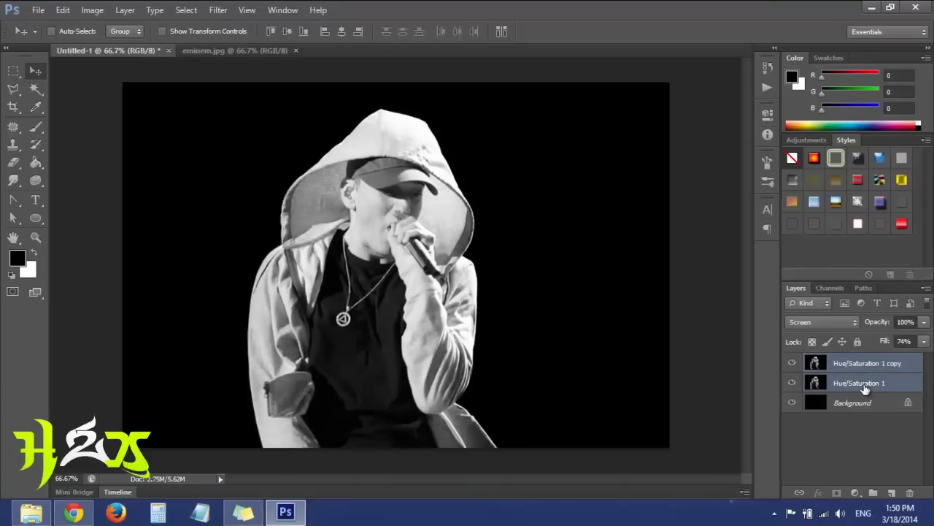
key("ctrl+e")
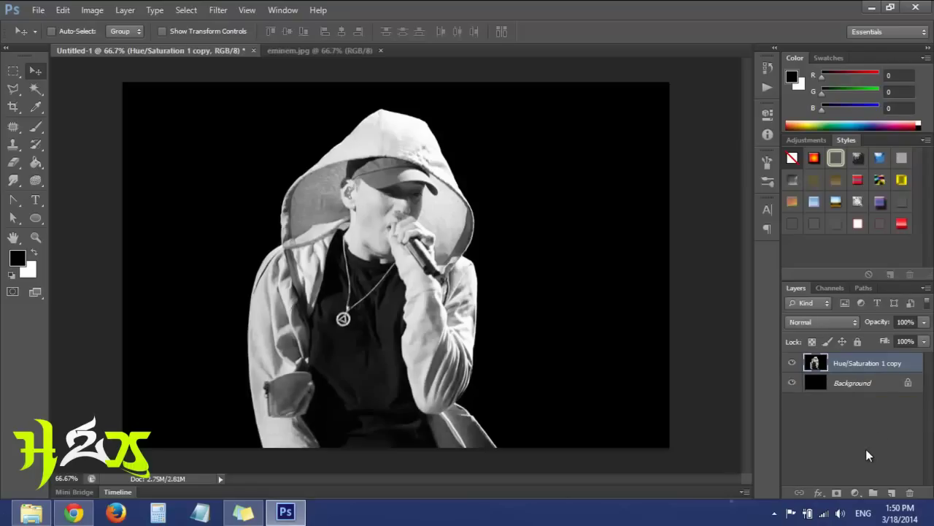
On a new layer, draw a canvas-wide text box with placeholder 'I' in white.
left_click(892, 494)
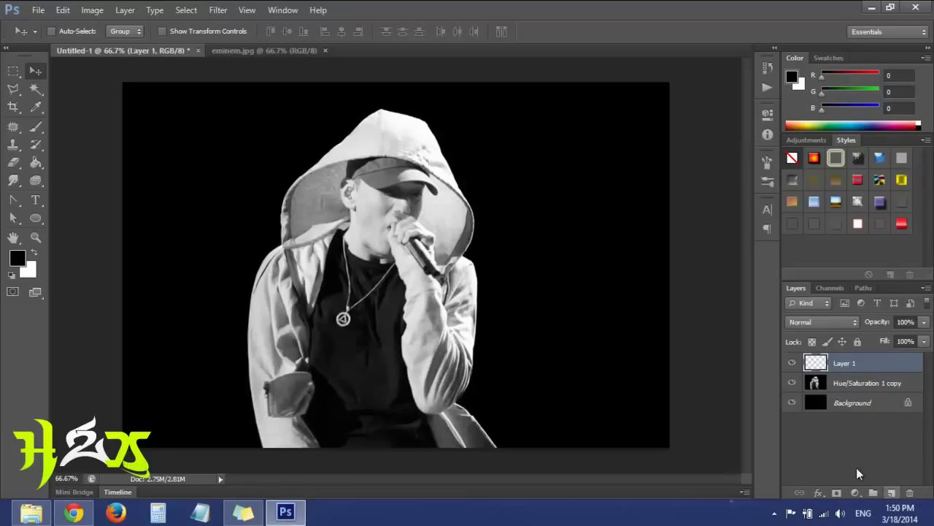
left_click(36, 201)
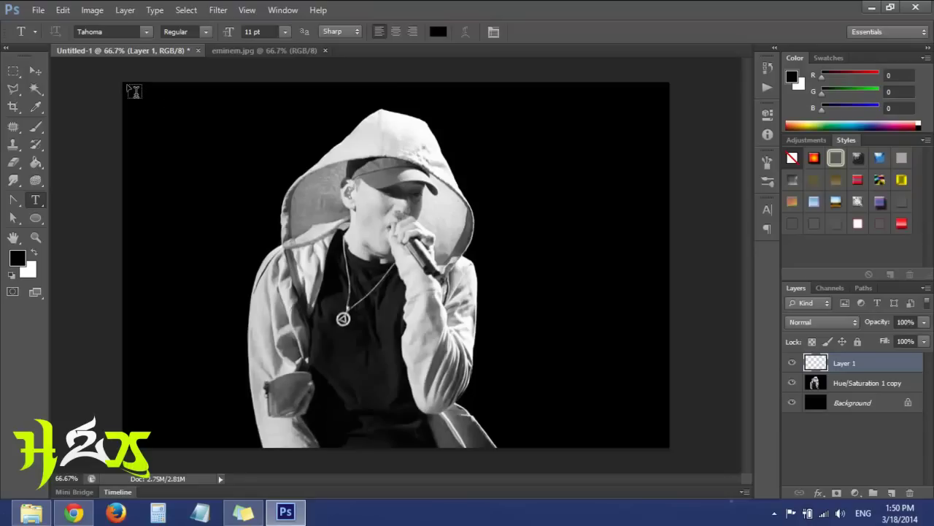
mouse_move(131, 89)
left_mouse_down()
mouse_move(644, 416)
mouse_move(672, 452)
left_mouse_up()
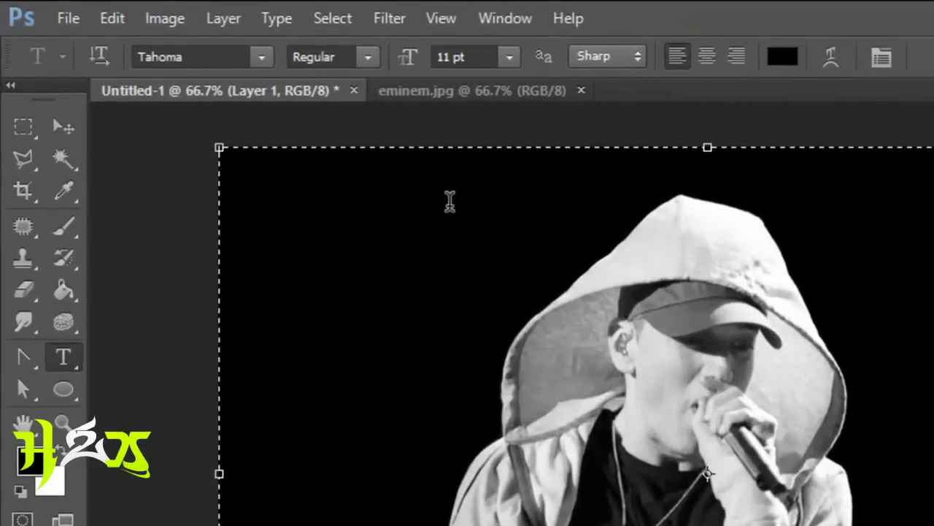
type("I")
key("ctrl+a")
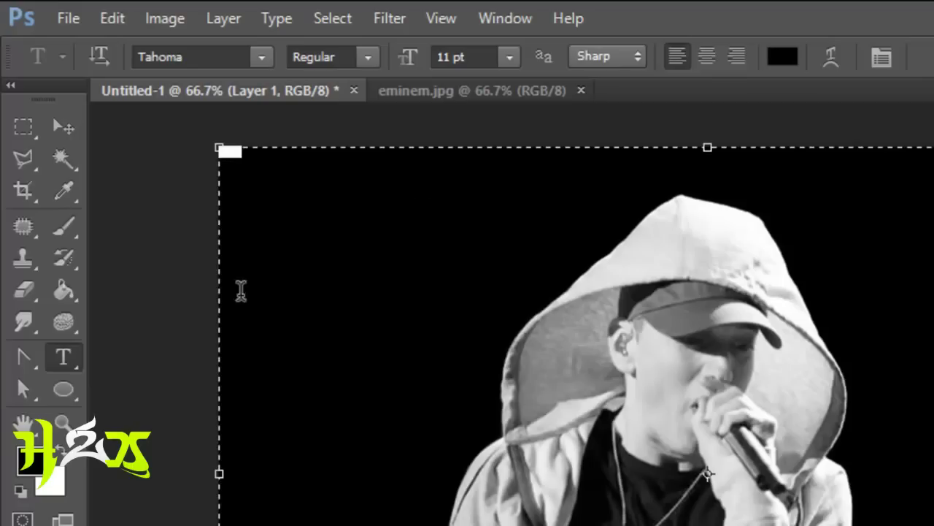
left_click(60, 451)
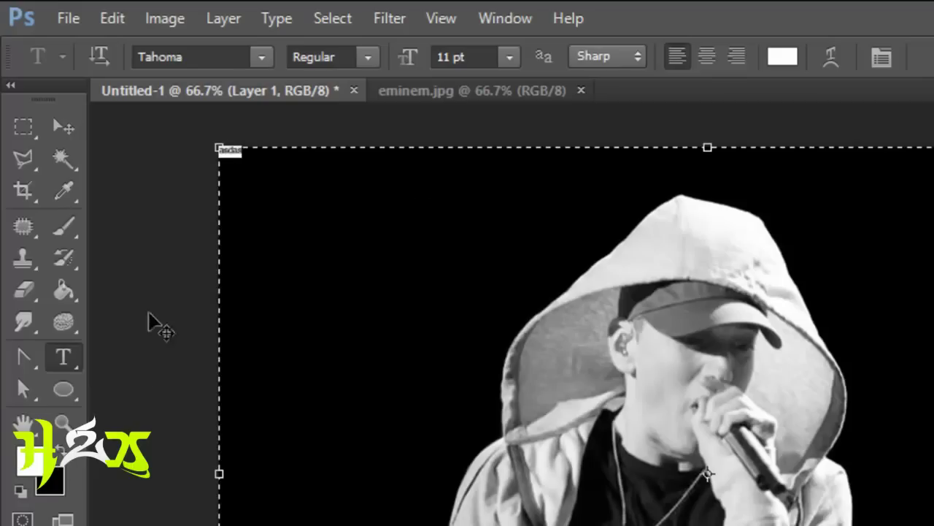
Set the placeholder text's font size to 15 pt.
left_click(509, 57)
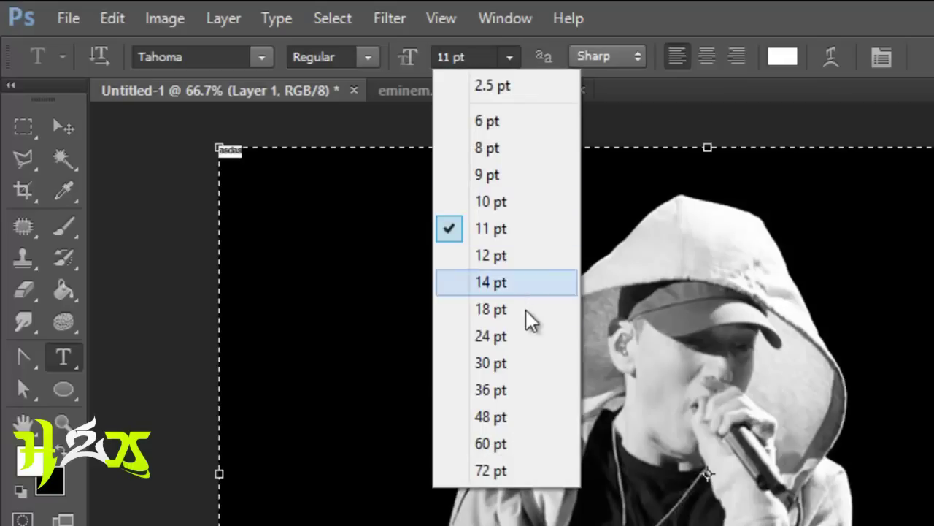
left_click(526, 362)
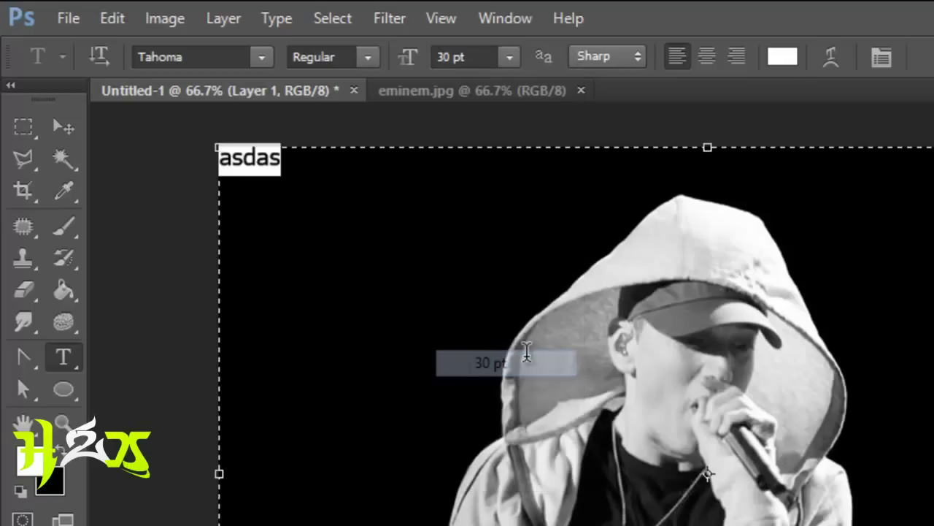
double_click(444, 57)
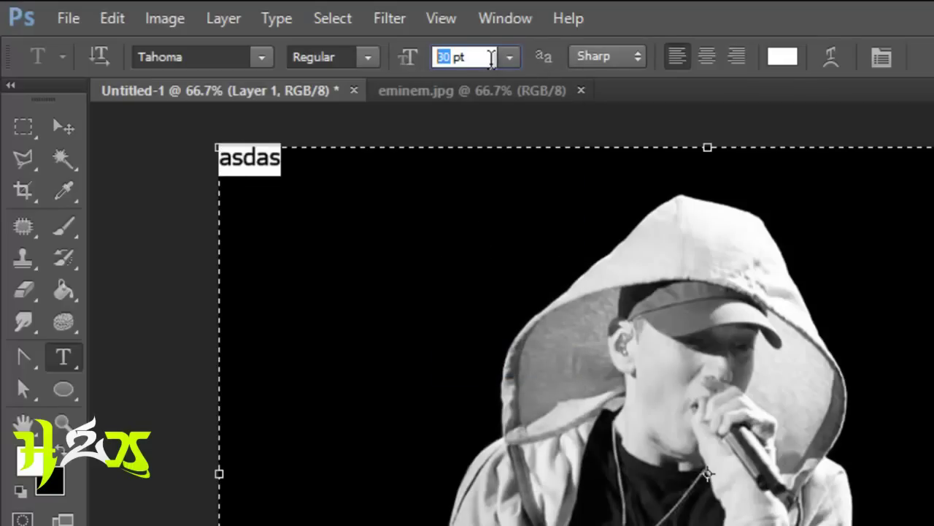
type("5")
key("Return")
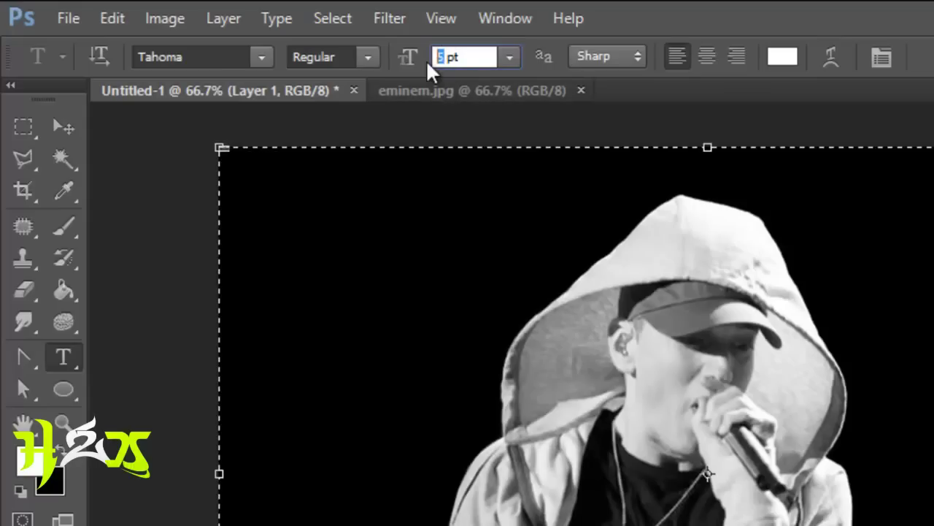
type("15")
key("Return")
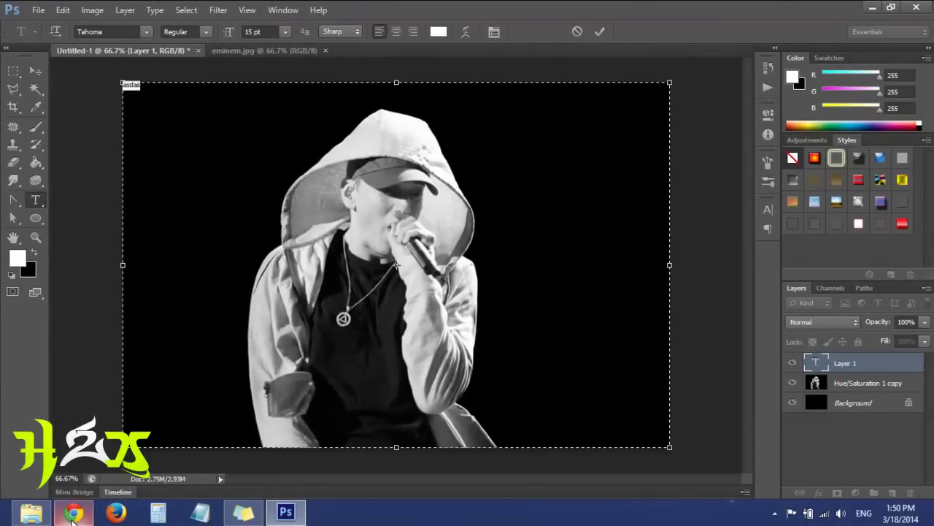
Copy the two-line site description from how2des.com in the browser.
left_click(73, 514)
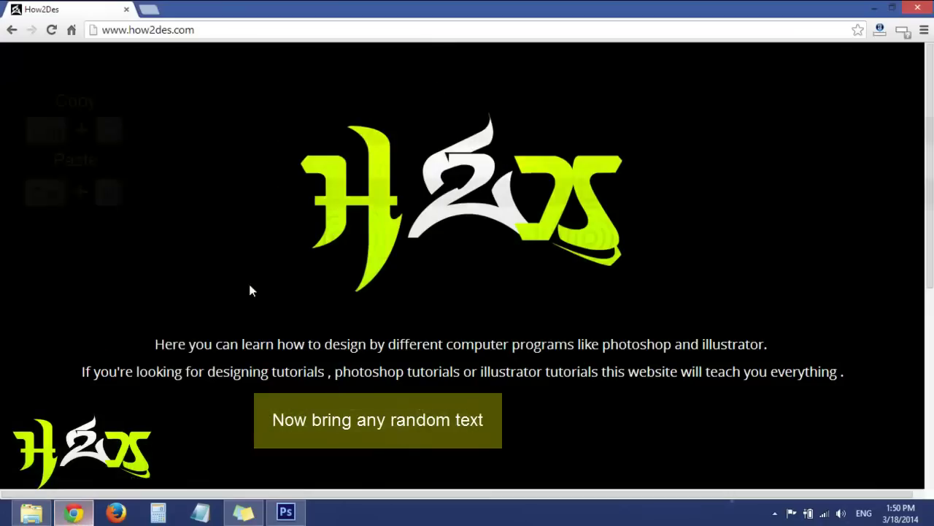
left_click_drag(155, 343, 872, 376)
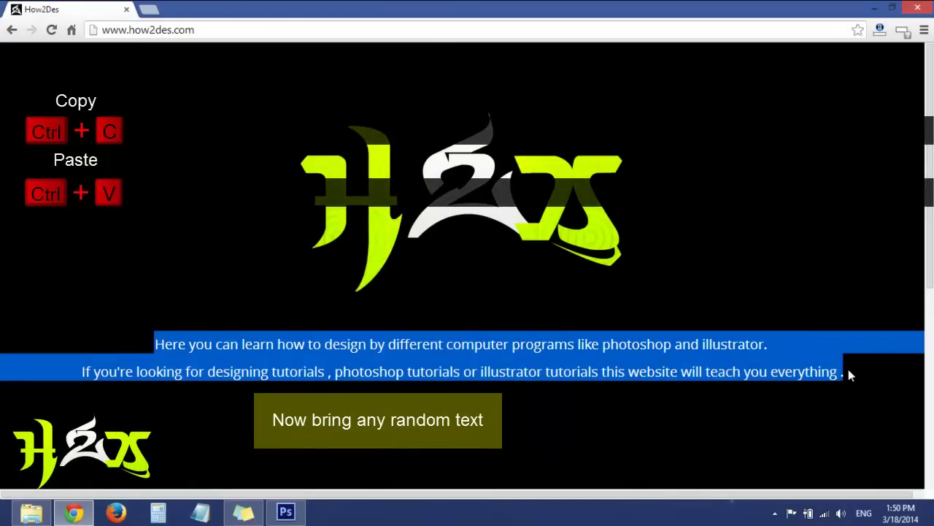
key("ctrl+c")
left_click(201, 513)
Paste the description, join it into one line without periods, and select all.
key("ctrl+v")
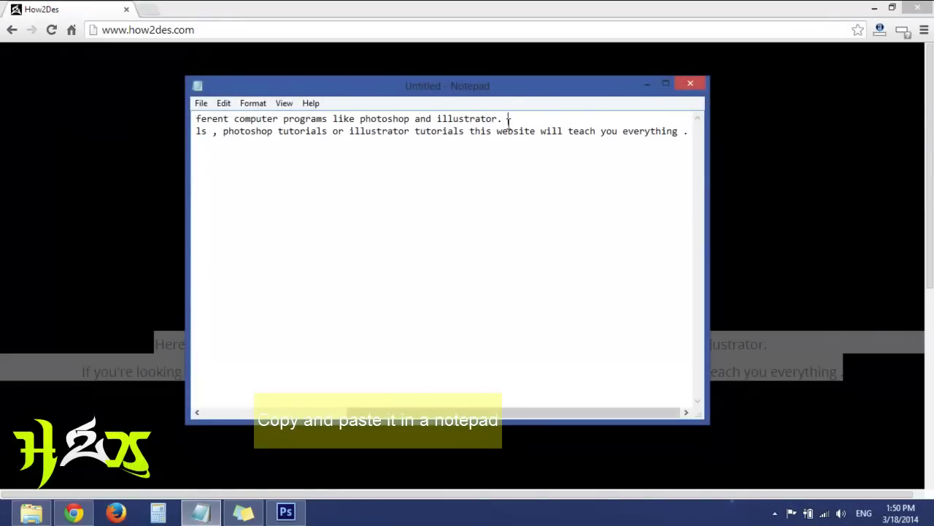
key("Delete")
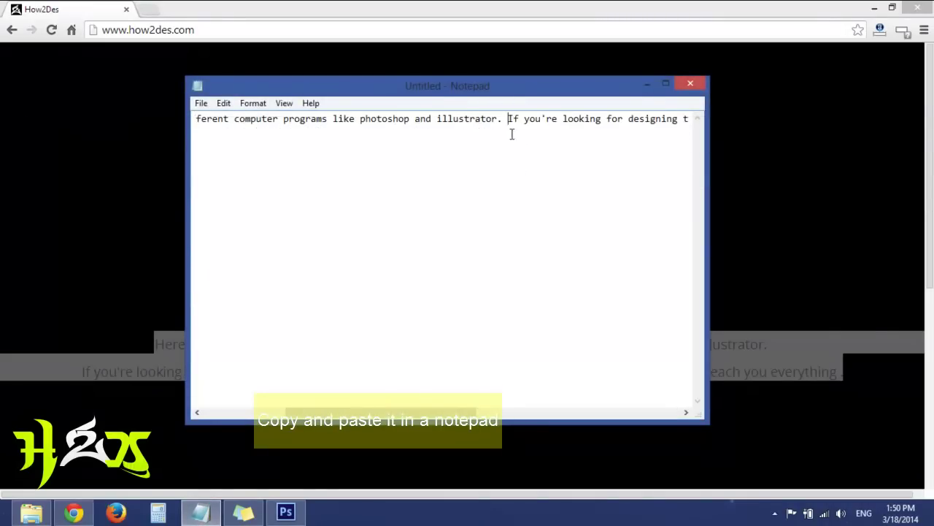
key("BackSpace")
key("BackSpace")
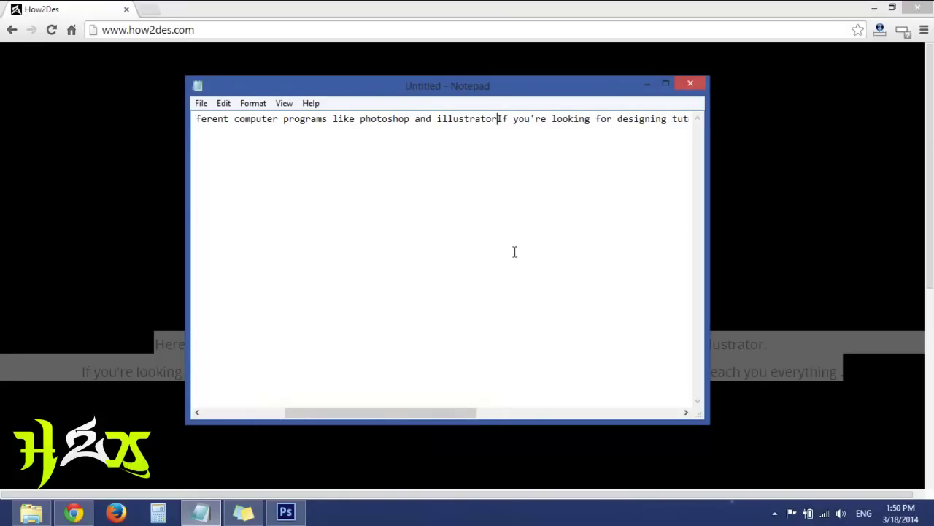
left_click_drag(452, 413, 683, 432)
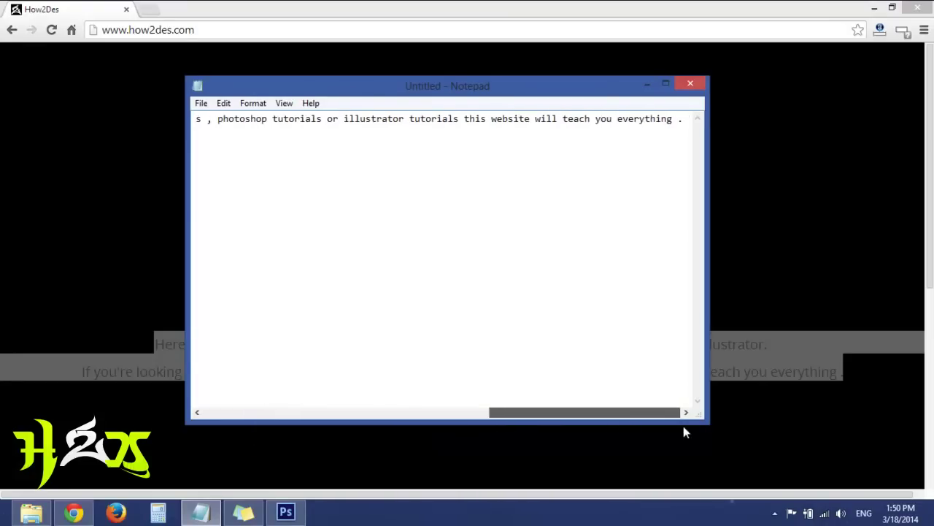
left_click(686, 119)
key("BackSpace")
key("BackSpace")
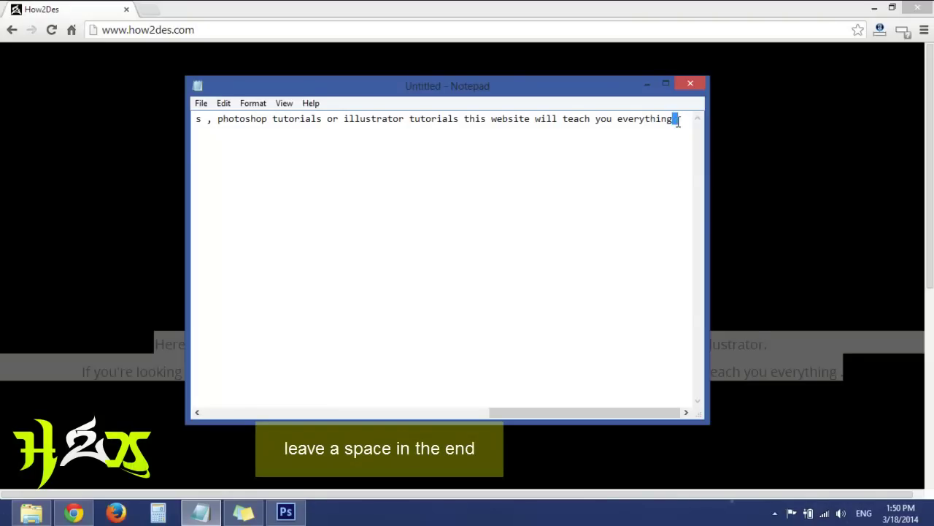
left_click_drag(596, 411, 290, 450)
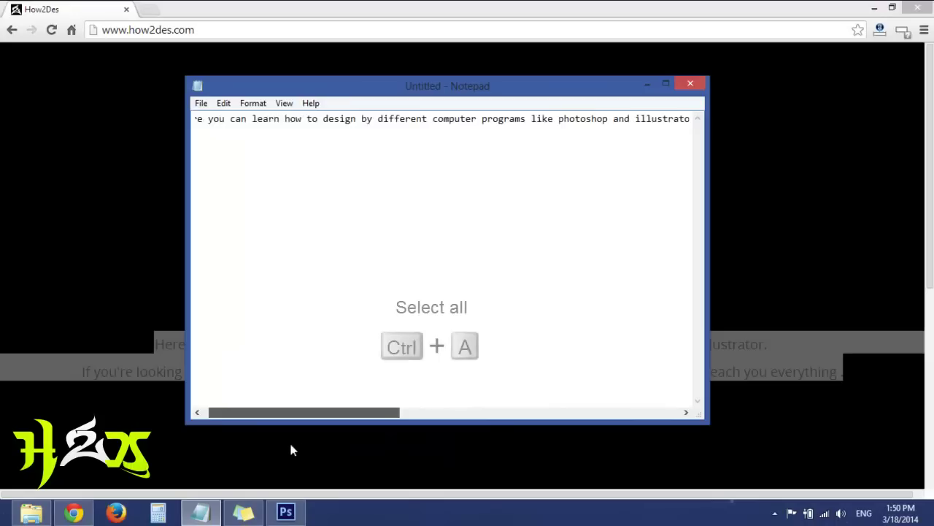
key("ctrl+a")
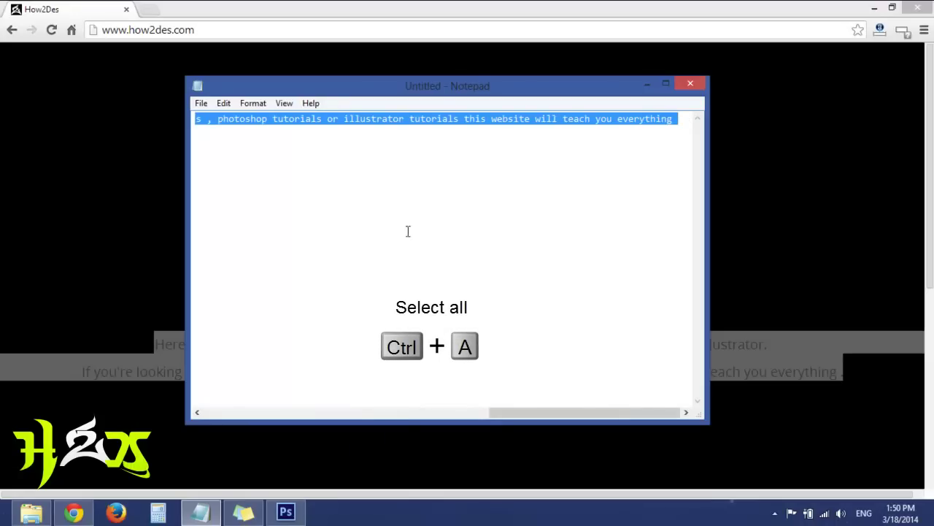
left_click(577, 166)
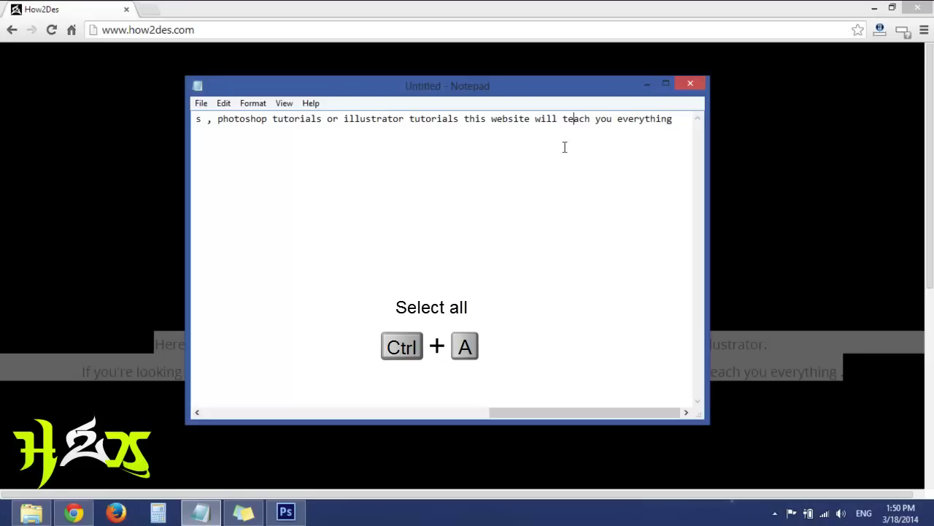
key("ctrl+a")
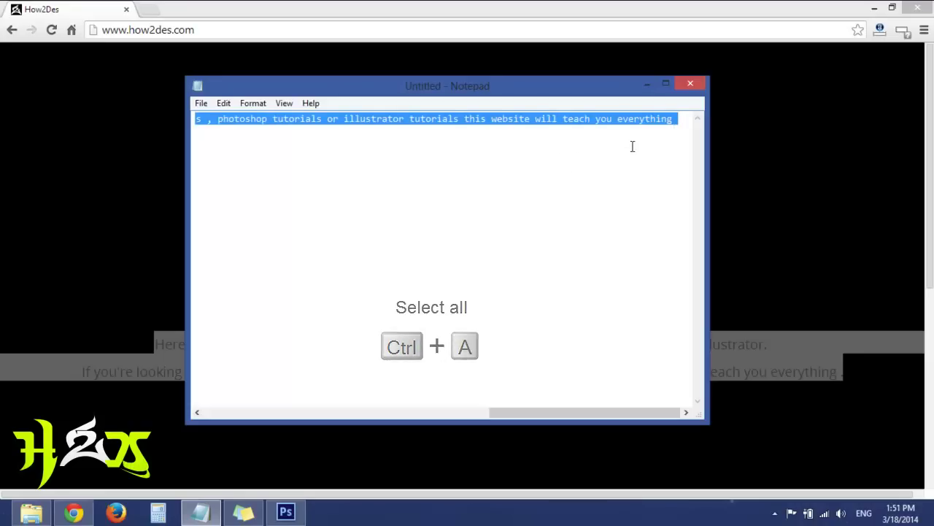
Replace the placeholder with the paragraph, pasting repeatedly until the canvas is covered.
left_click(286, 511)
key("ctrl")
key("ctrl+v")
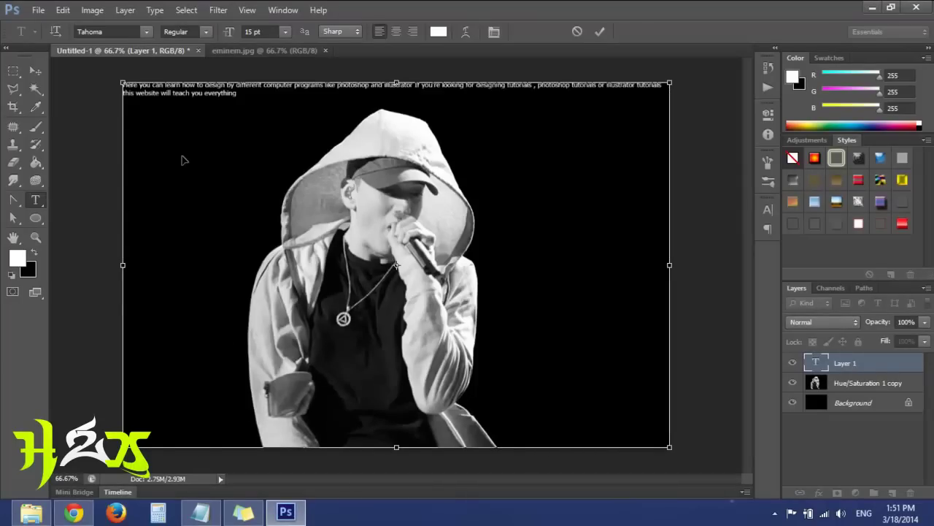
key("ctrl+v")
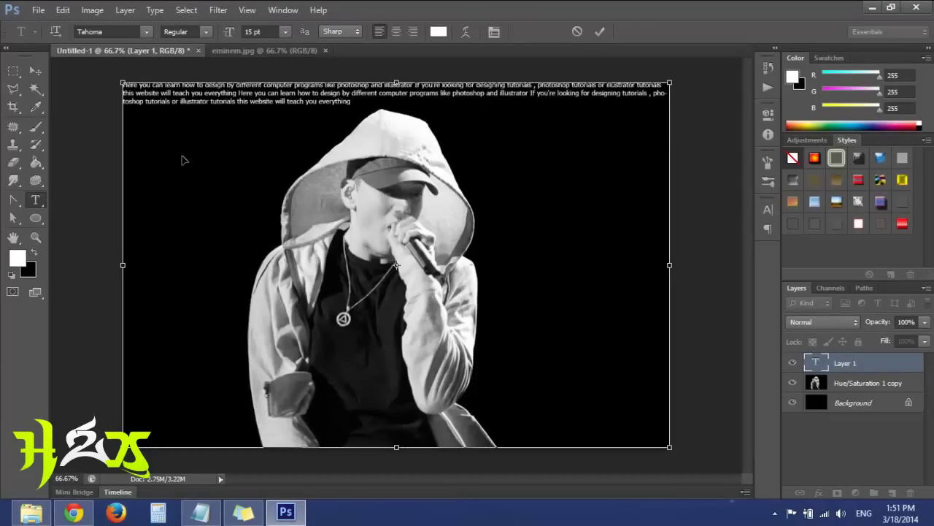
key("ctrl+v")
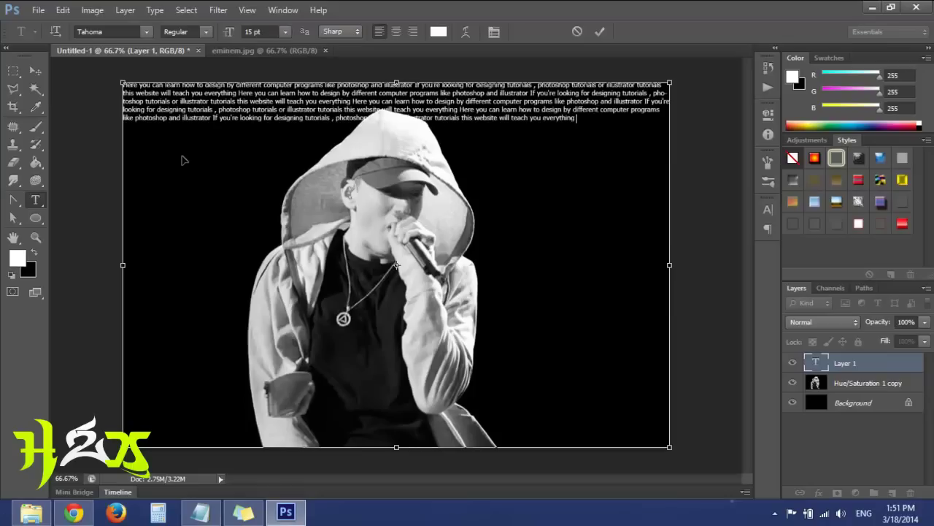
key("ctrl+v")
key("ctrl+v")
key("ctrl+v")
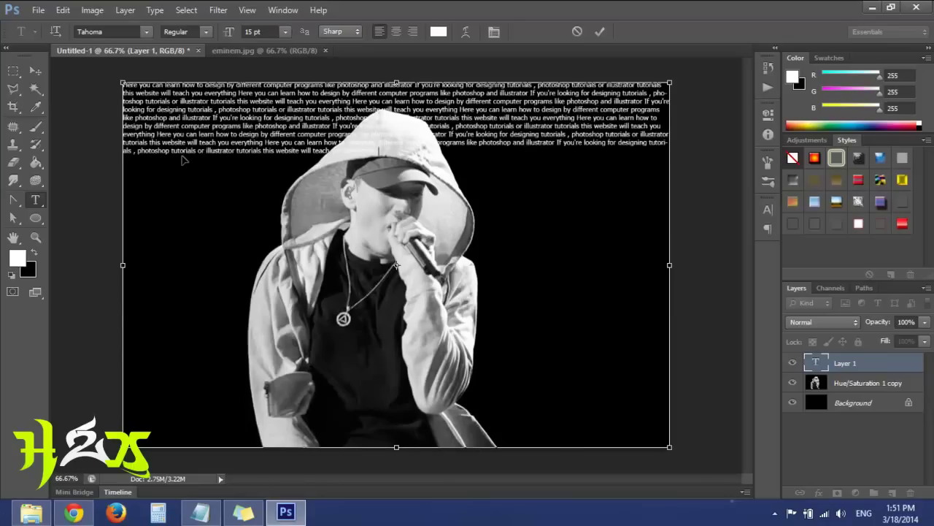
key("ctrl+v")
key("ctrl+v")
key("ctrl+v")
key("ctrl+a")
left_click(183, 159)
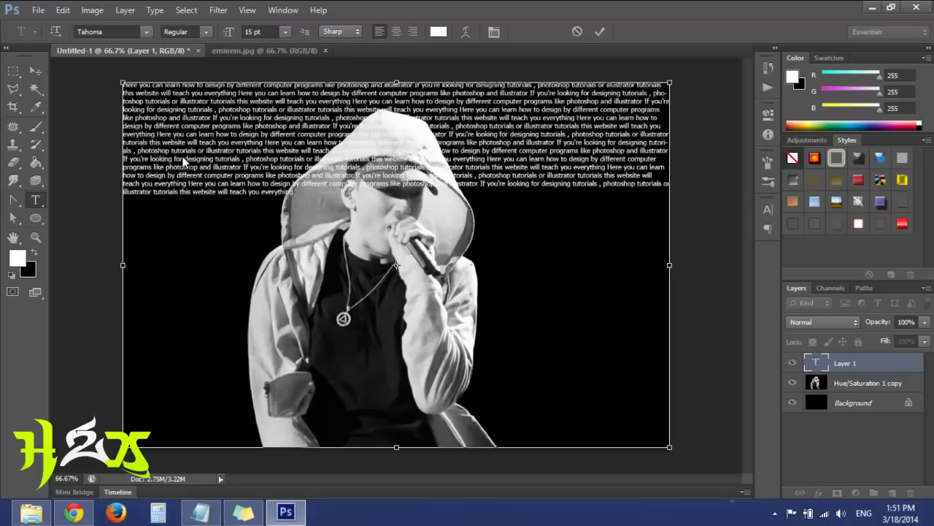
key("ctrl+v")
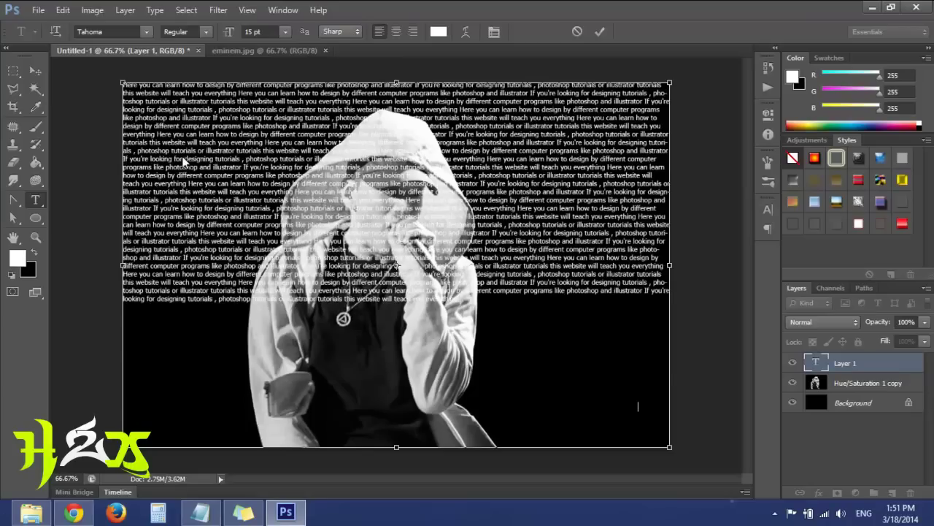
key("ctrl+v")
key("ctrl+v")
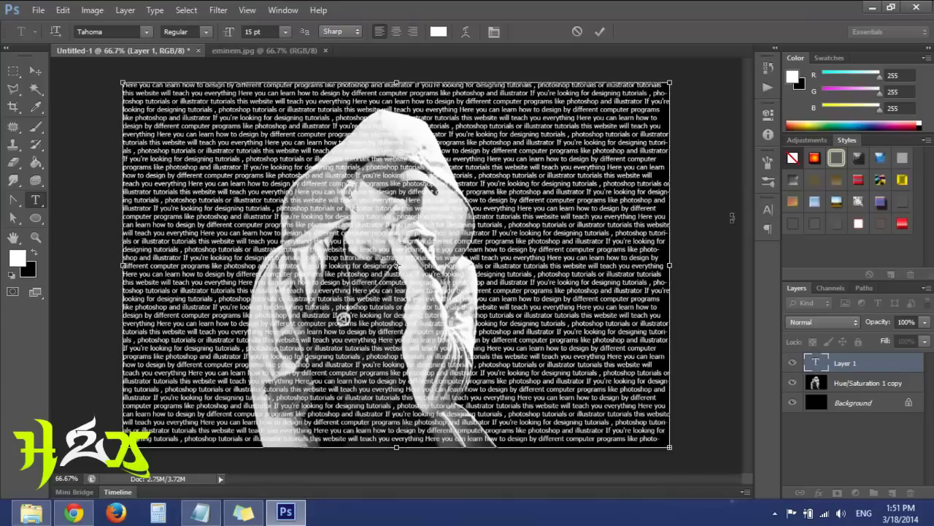
key("ctrl+a")
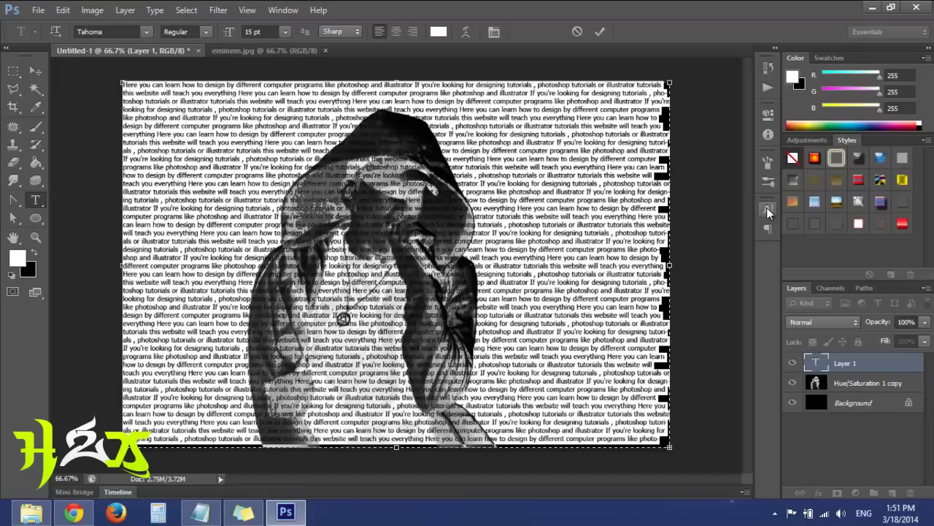
In the Character panel, try leading values of 6 pt and 16 pt.
left_click(767, 207)
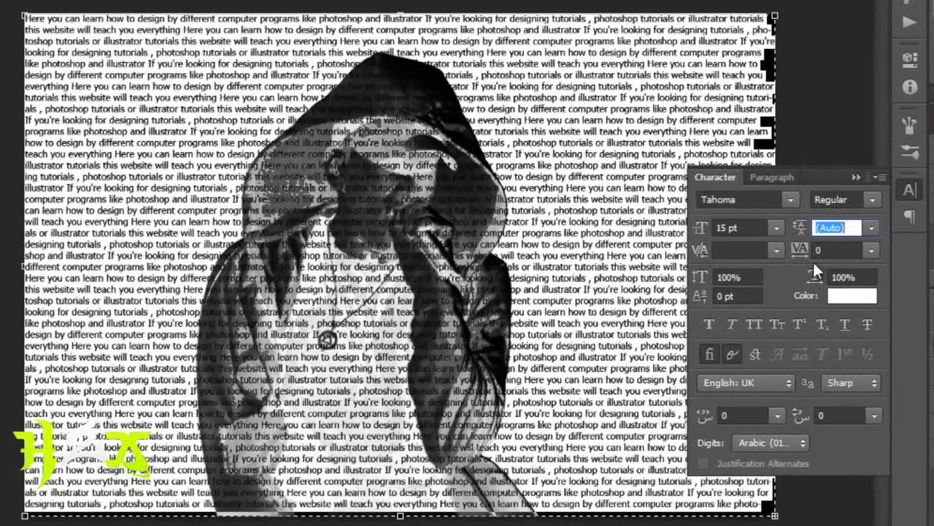
left_click(867, 228)
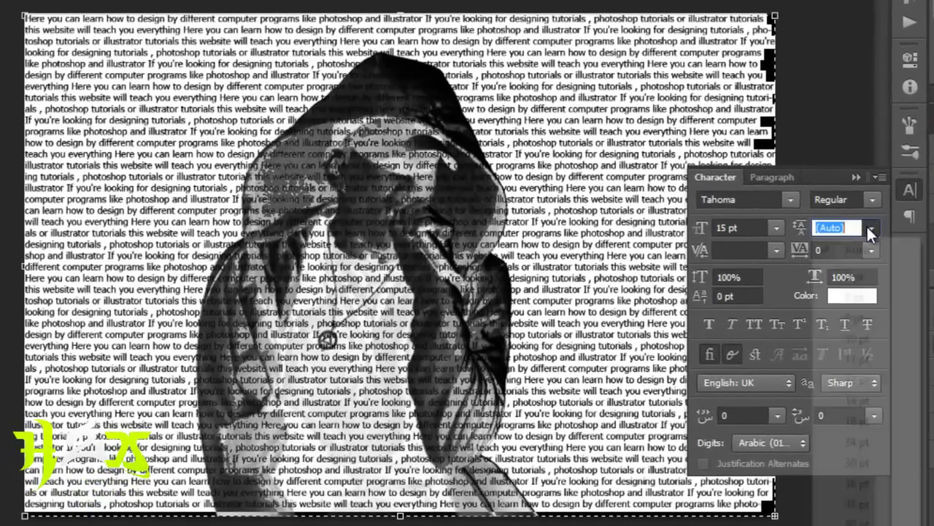
left_click(868, 281)
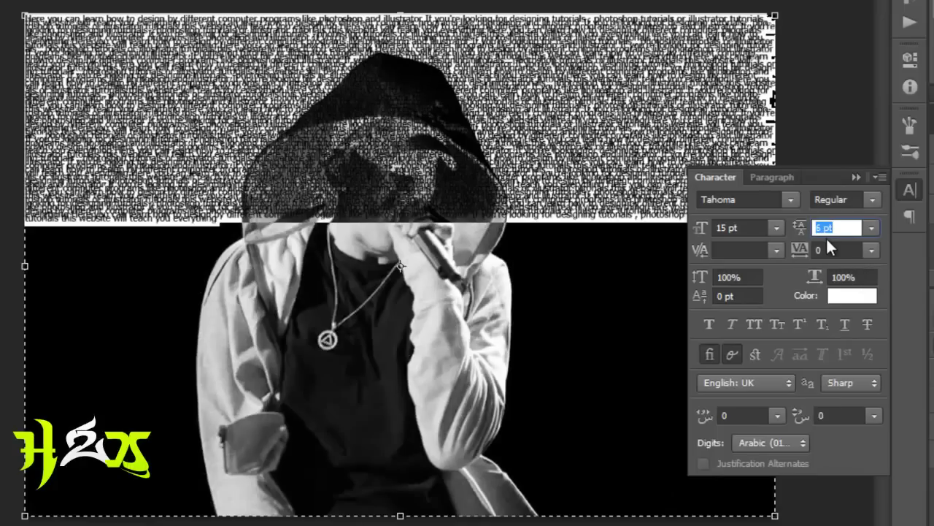
type("16")
key("Return")
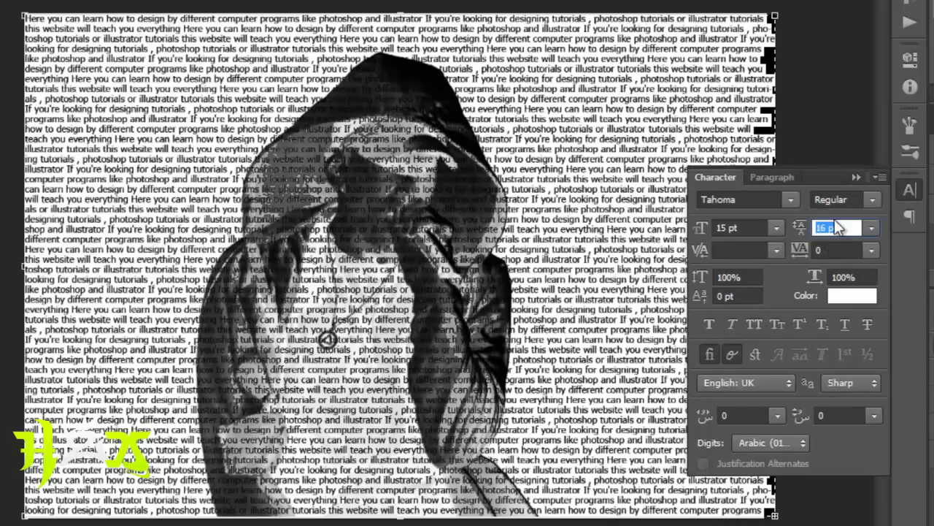
left_click(824, 228)
type("6")
key("Return")
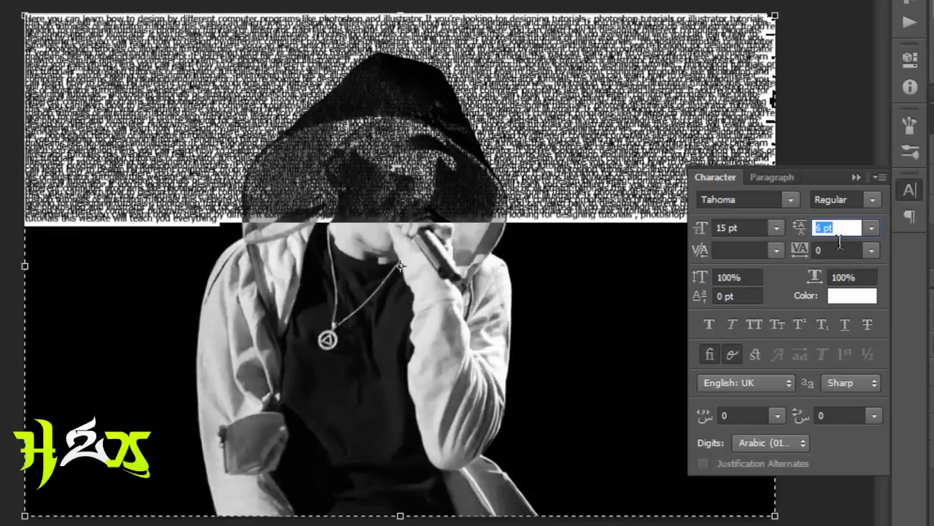
Step the leading with arrow keys until it settles at 12 pt.
key("Up")
key("Up")
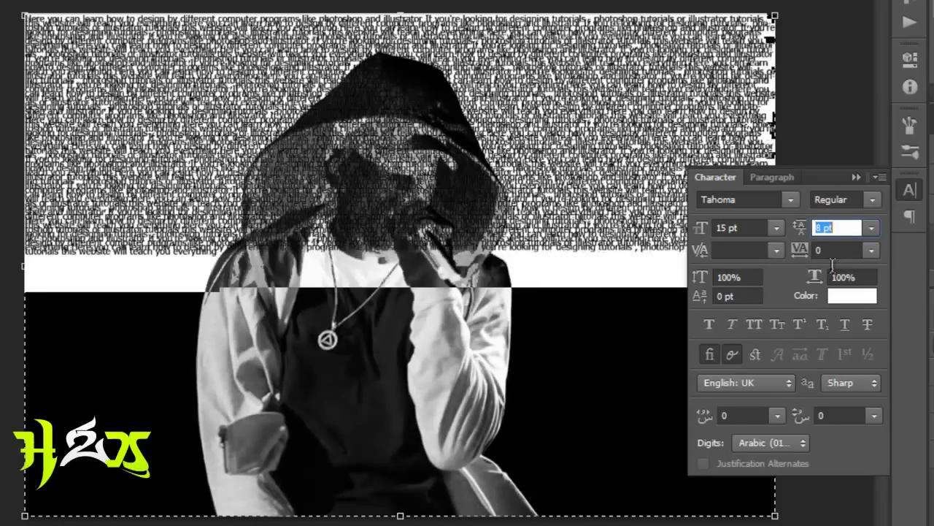
key("Up")
key("Up")
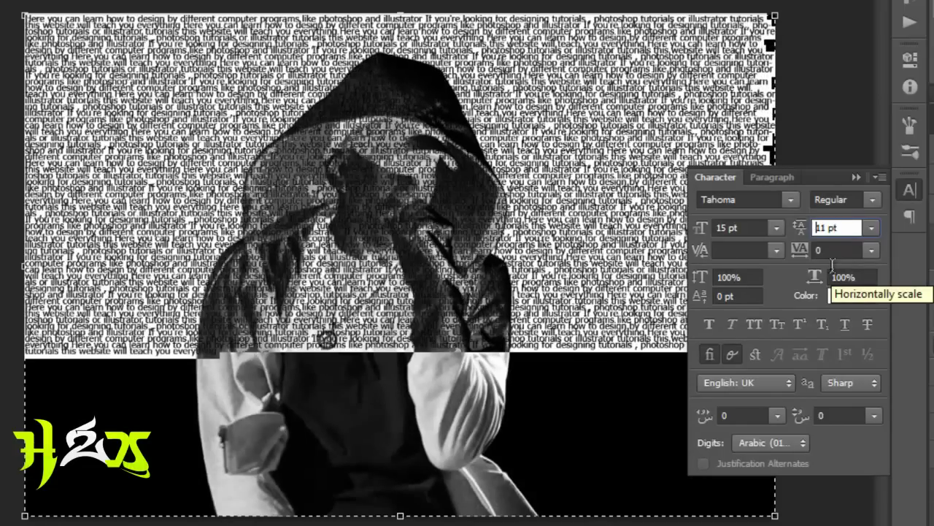
key("Up")
key("Up")
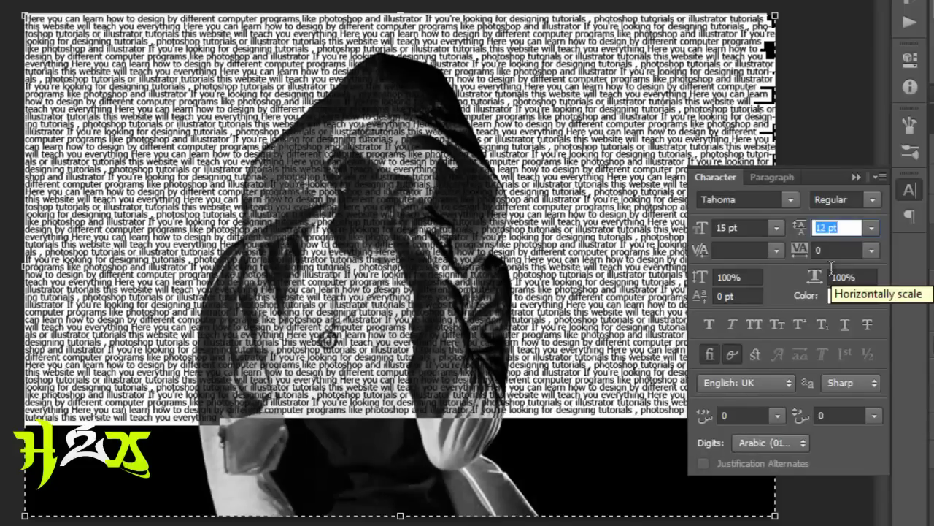
key("Down")
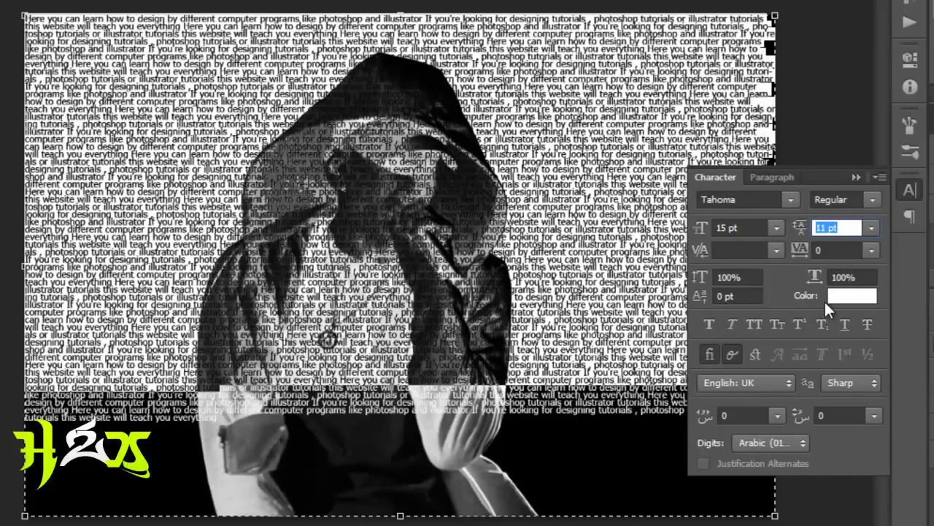
key("Up")
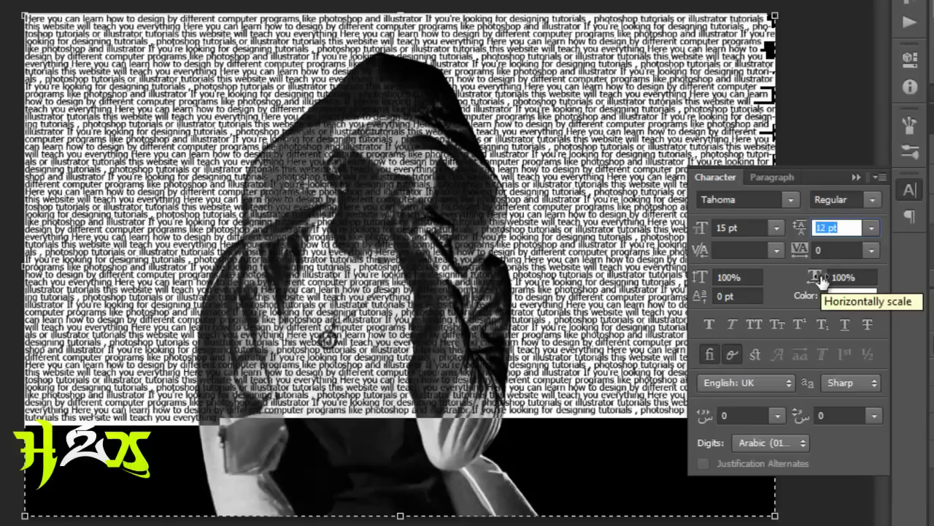
key("Down")
key("Up")
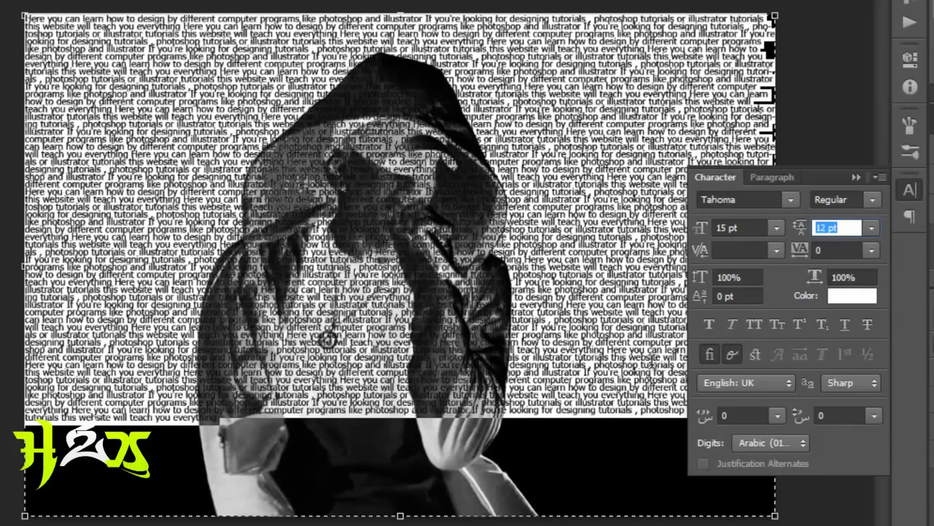
left_click(857, 181)
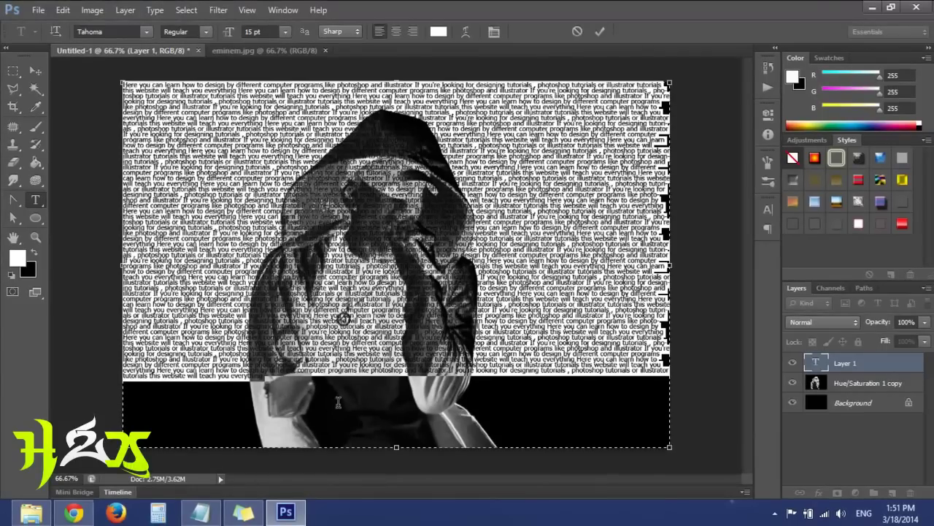
Paste one more copy of the paragraph to fill the canvas and commit the type layer.
left_click(297, 391)
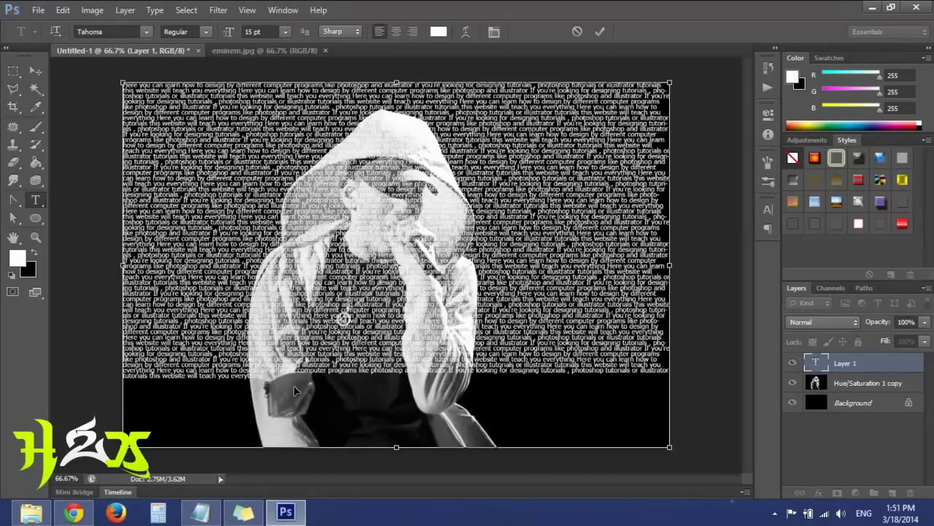
key("ctrl+v")
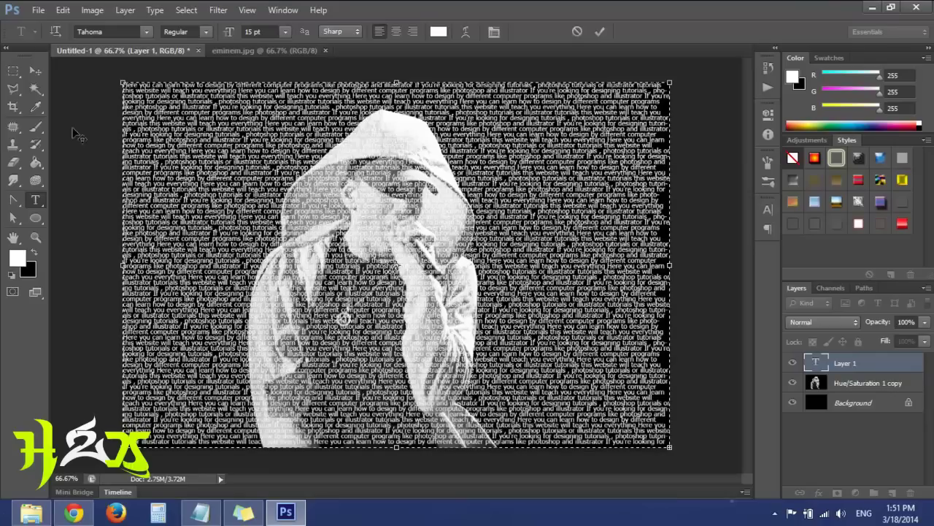
left_click(35, 70)
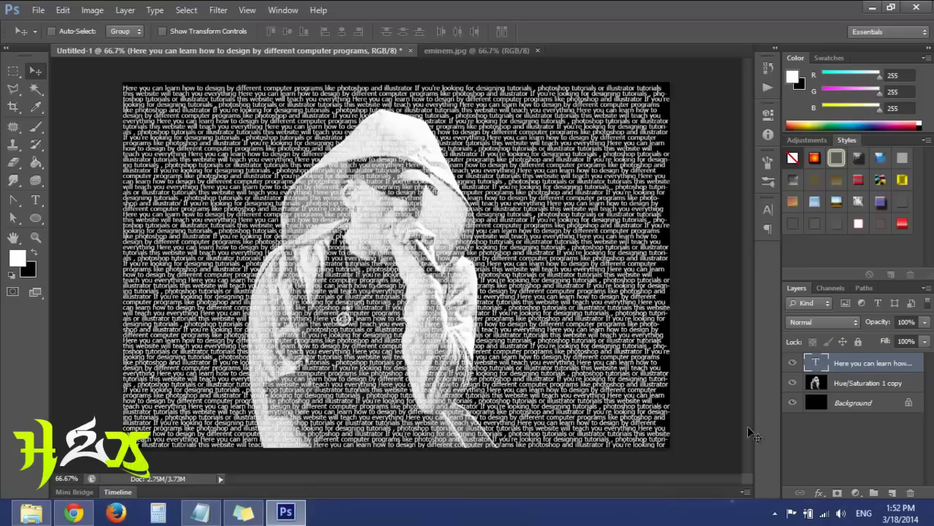
Add a layer mask to the text layer and fill it with black.
left_click(839, 495)
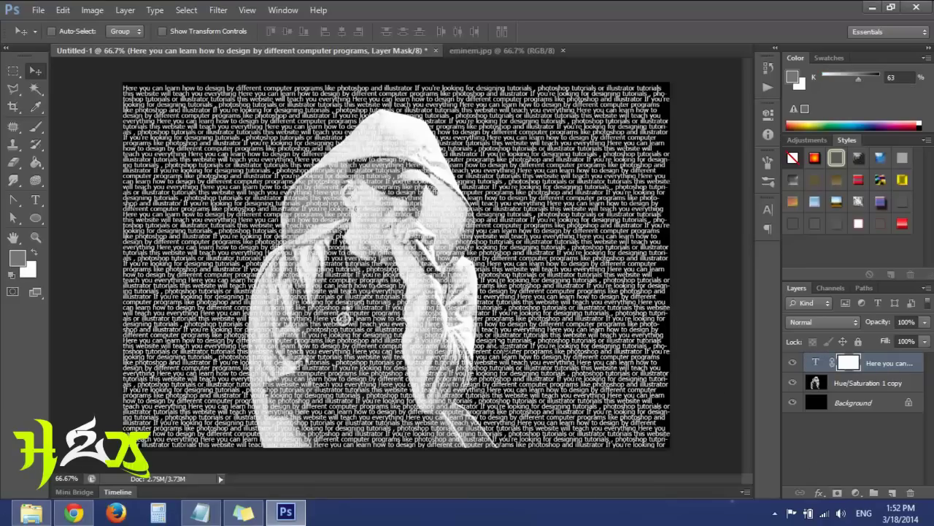
left_click(36, 163)
key("d")
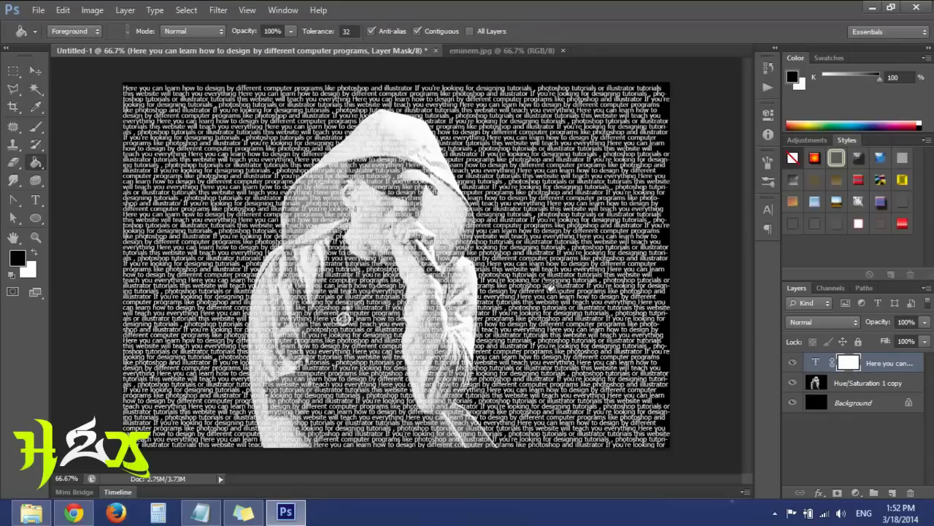
left_click(368, 277)
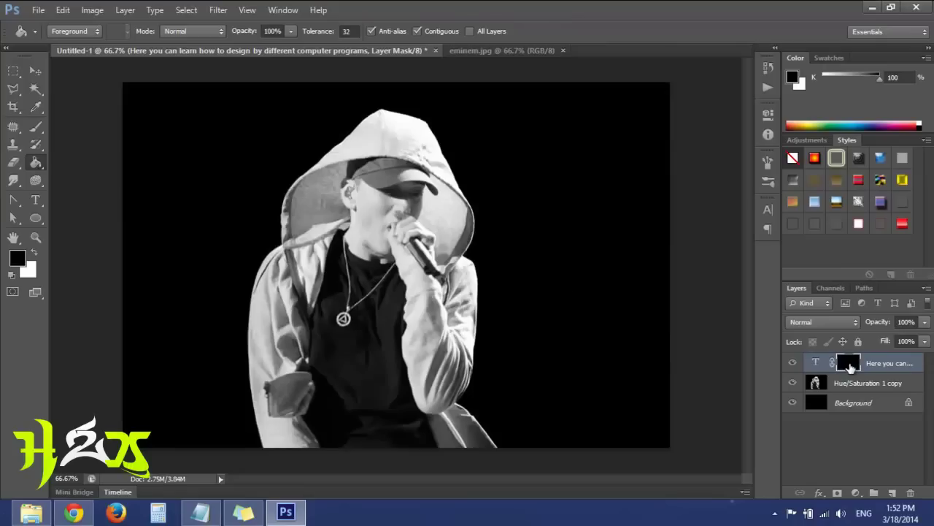
left_click(99, 12)
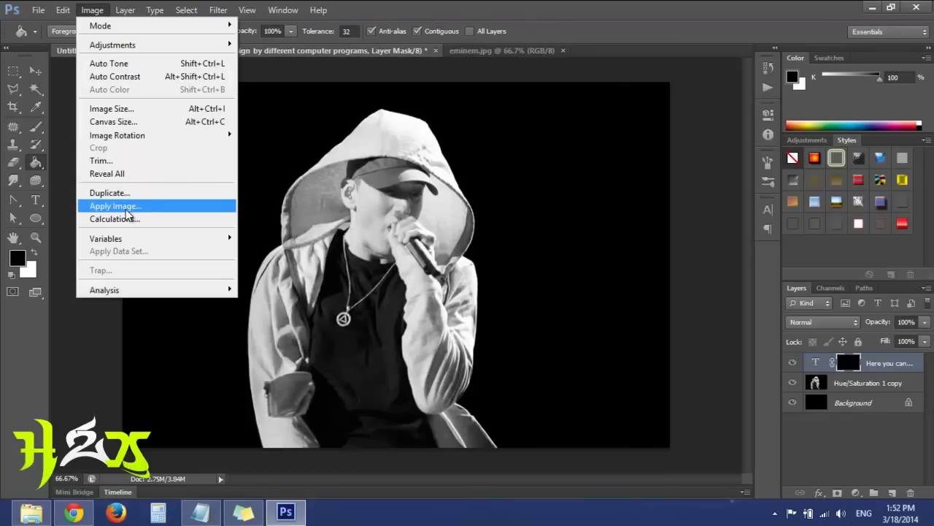
Apply Image into the mask from layer Hue/Saturation 1 copy with Normal blending.
left_click(128, 209)
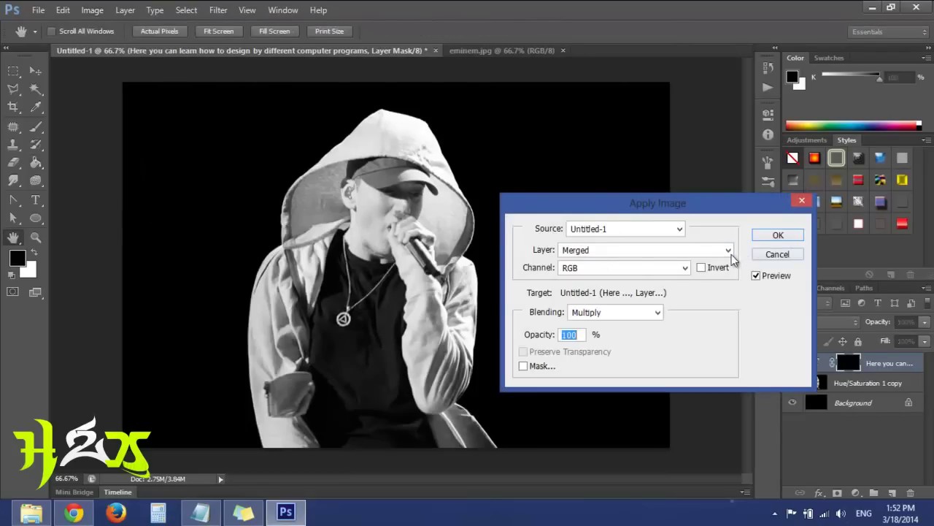
left_click(728, 249)
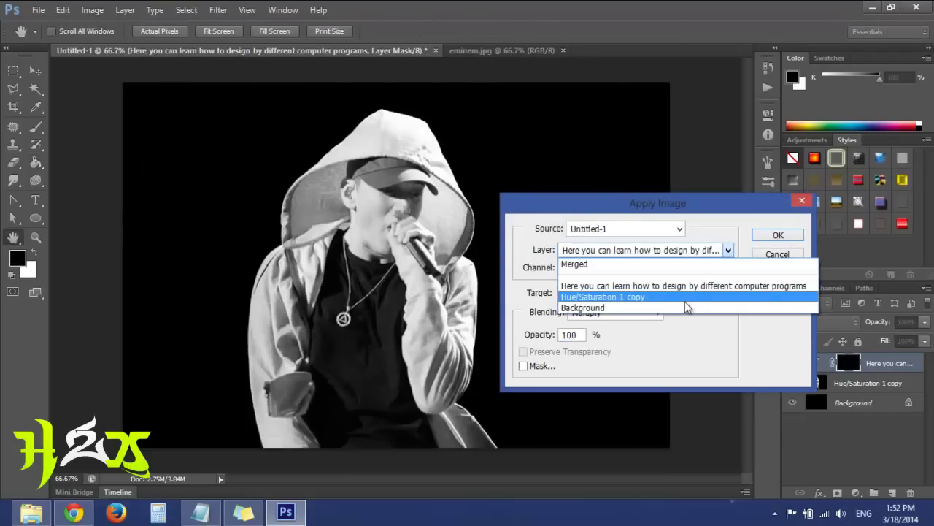
left_click(671, 308)
left_click(711, 250)
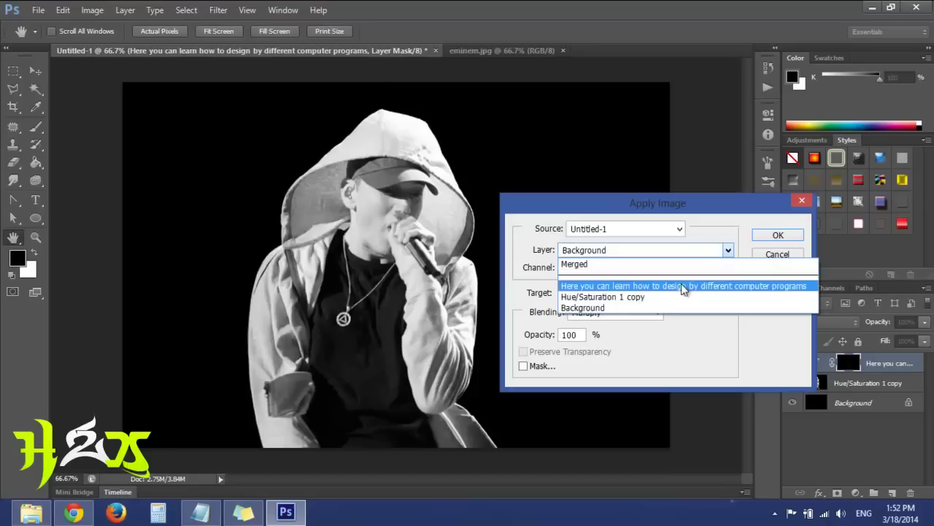
left_click(643, 296)
left_click(702, 268)
left_click(701, 268)
left_click(531, 369)
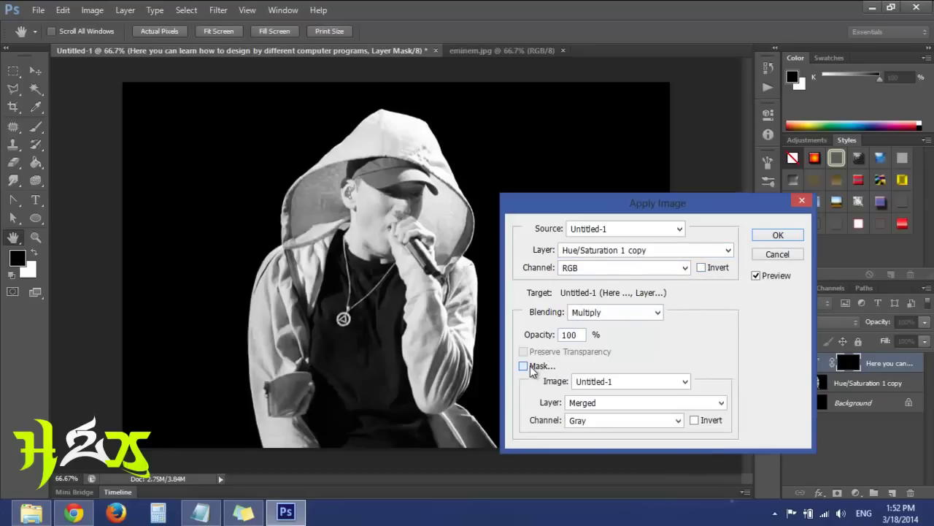
left_click(532, 369)
left_click(649, 312)
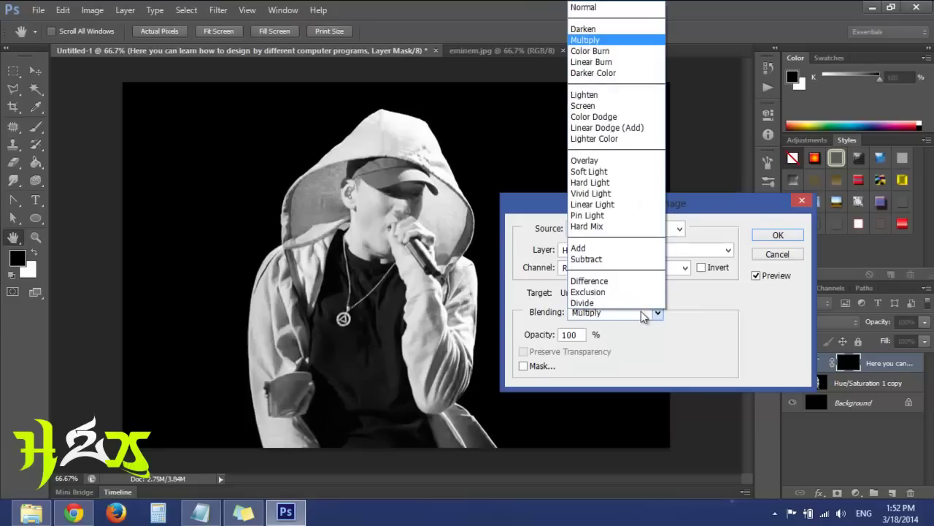
left_click(617, 9)
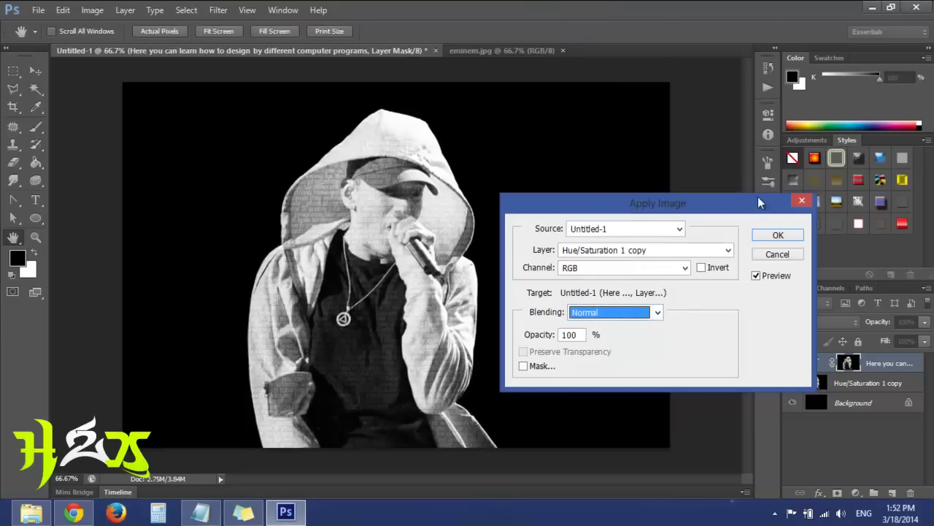
left_click(778, 236)
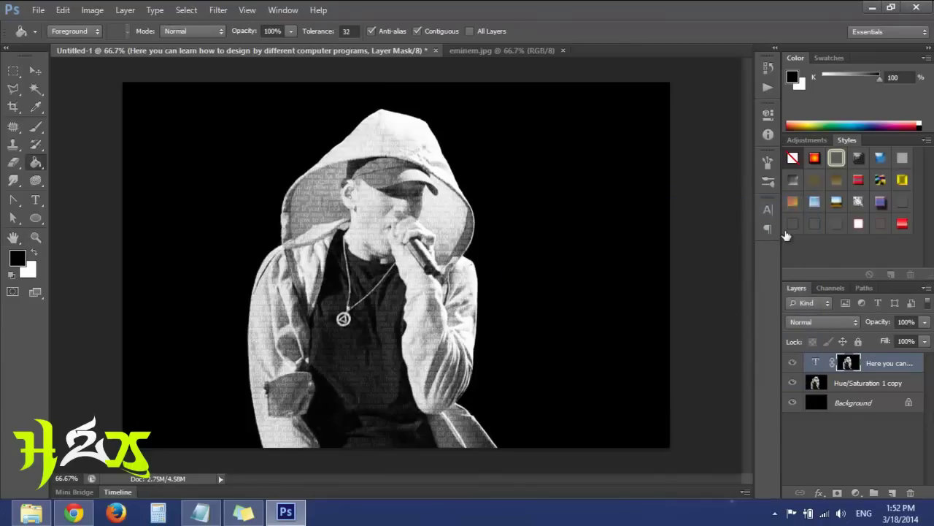
Hide the Hue/Saturation 1 copy photo layer and inspect the white-text portrait at 100%.
left_click(793, 385)
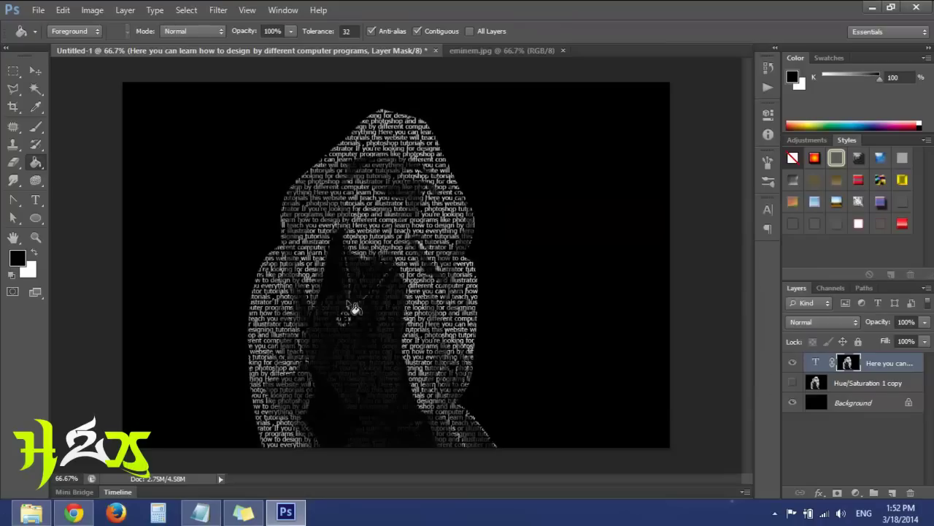
double_click(40, 237)
left_click_drag(333, 288, 335, 292)
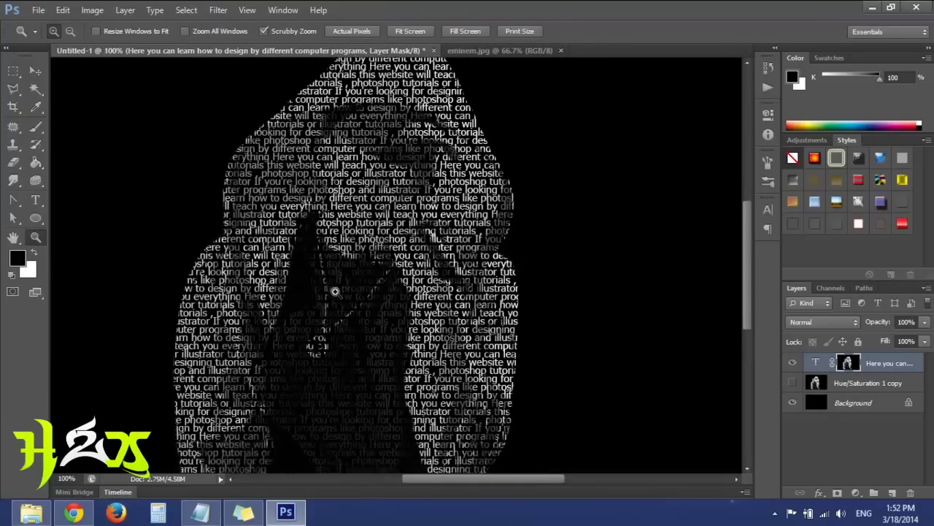
key("Tab")
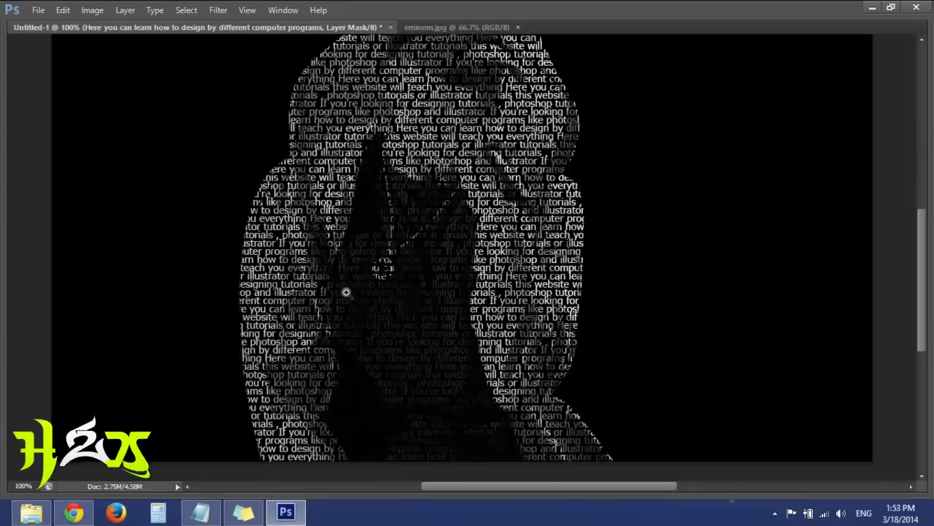
key("Tab")
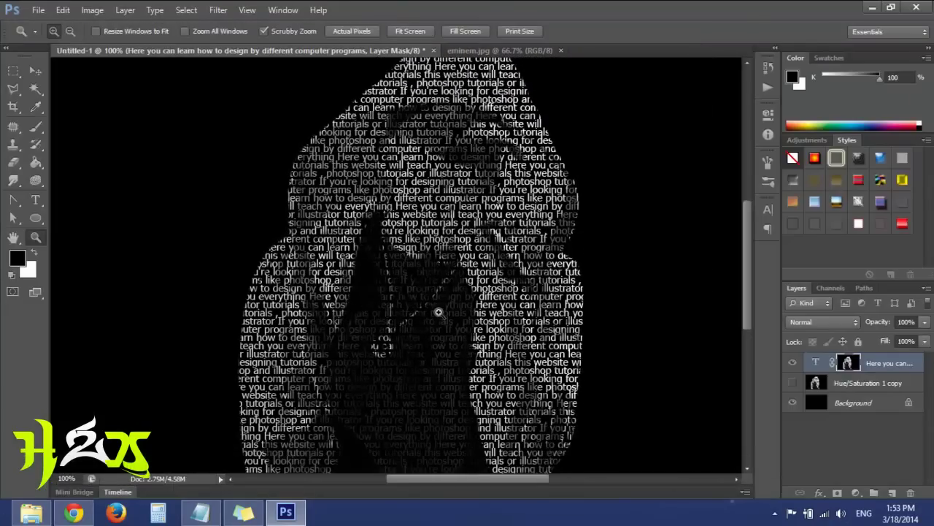
left_click_drag(426, 280, 413, 294)
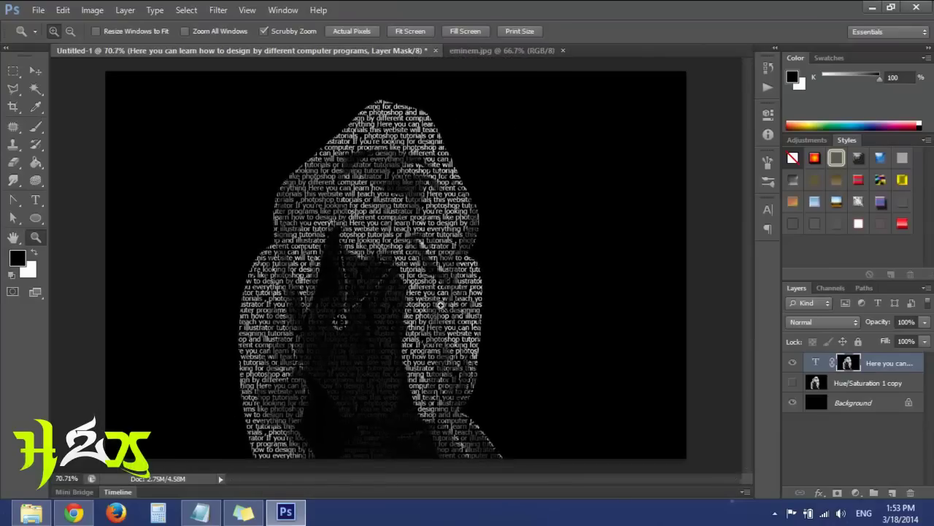
left_click(35, 71)
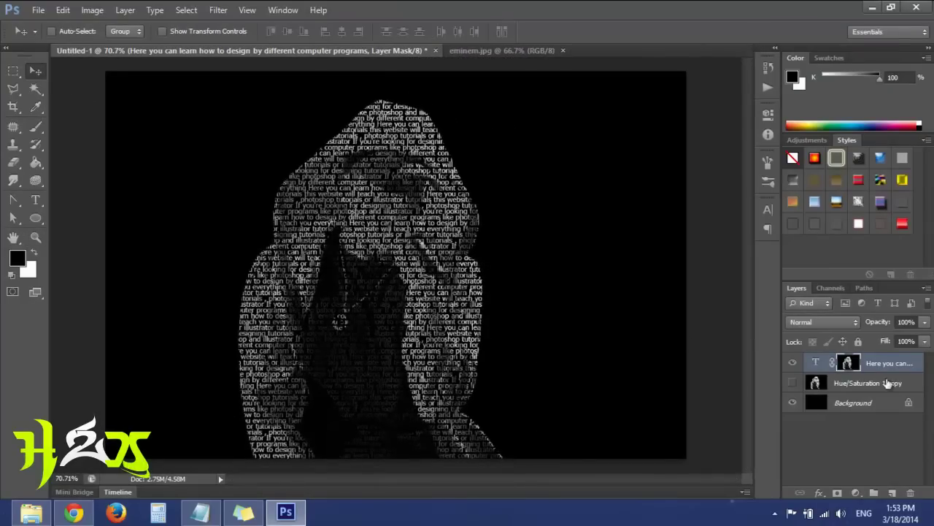
Duplicate the masked text layer into three stacked copies, then zoom out to the whole canvas.
left_click_drag(892, 363, 892, 495)
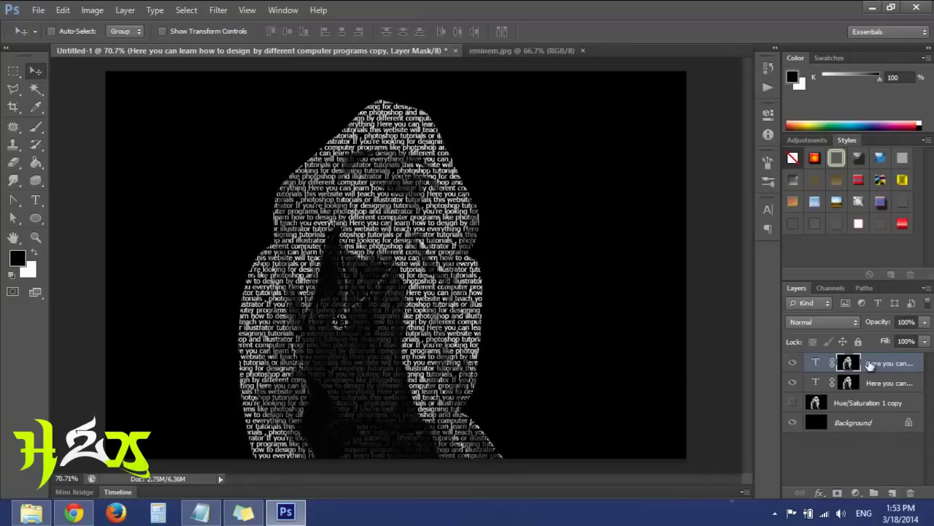
left_click_drag(889, 365, 894, 494)
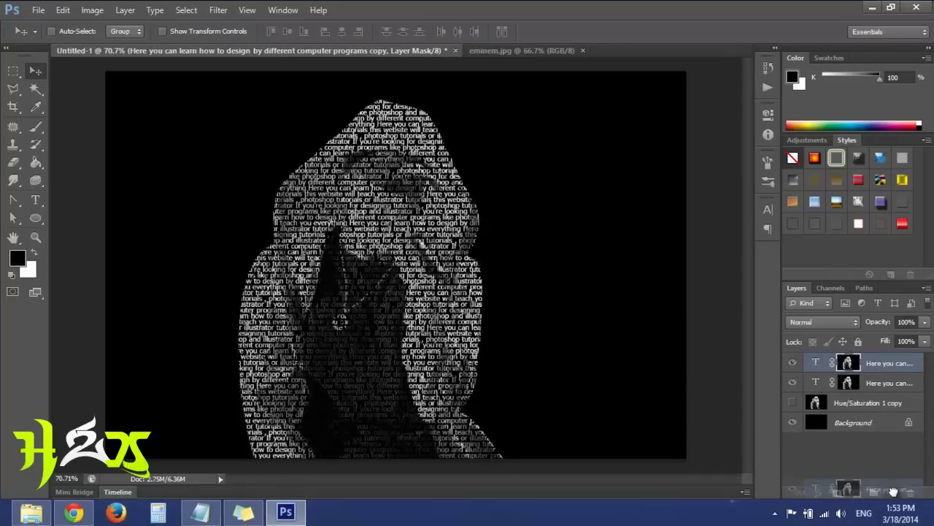
key("ctrl+plus")
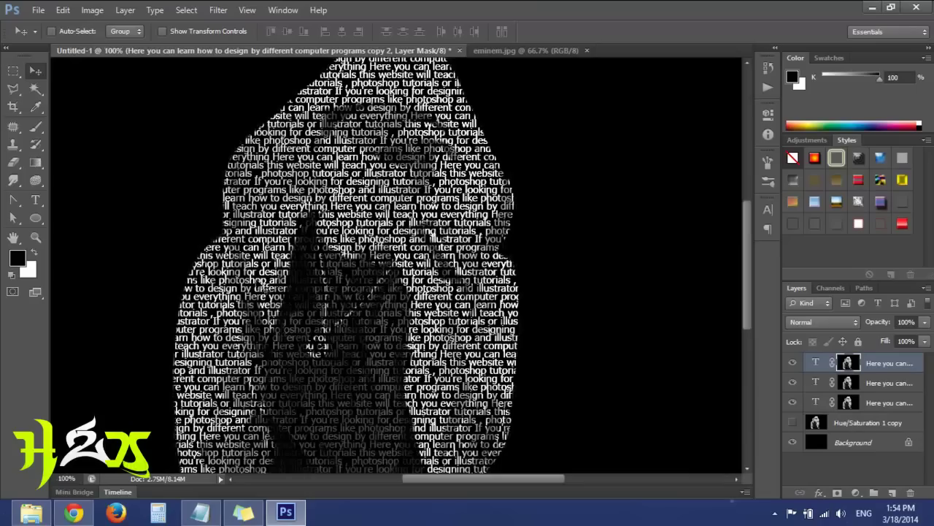
left_click(34, 244)
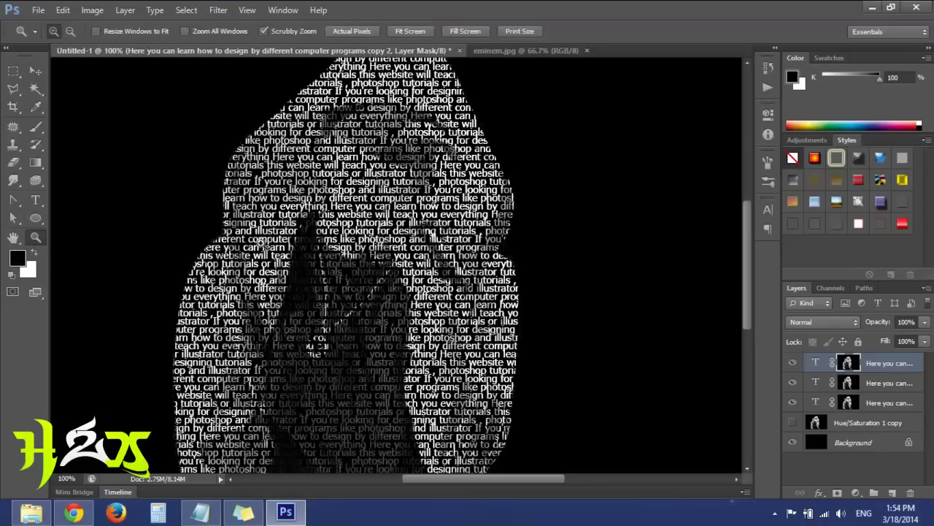
left_click_drag(262, 243, 237, 253)
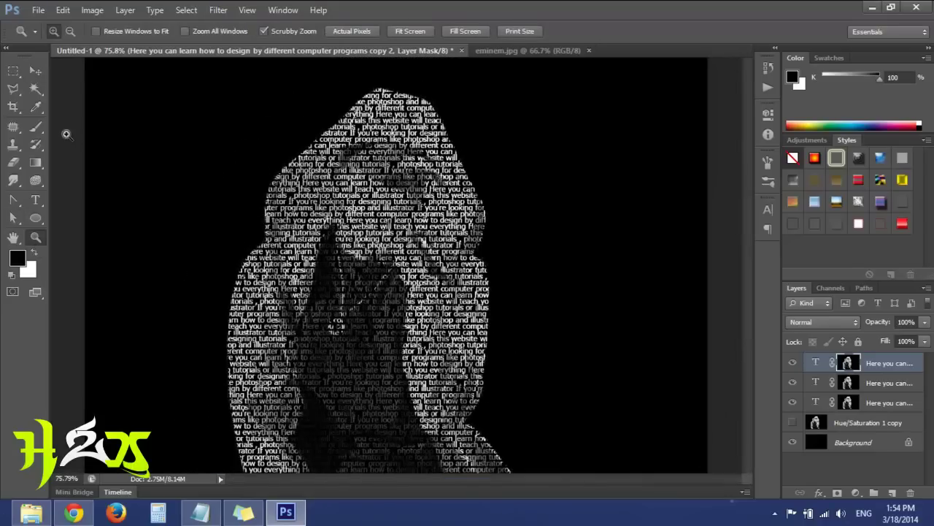
Add empty Layer 2 on top and set the foreground to magenta d200ff (R210 G0 B255).
left_click(35, 163)
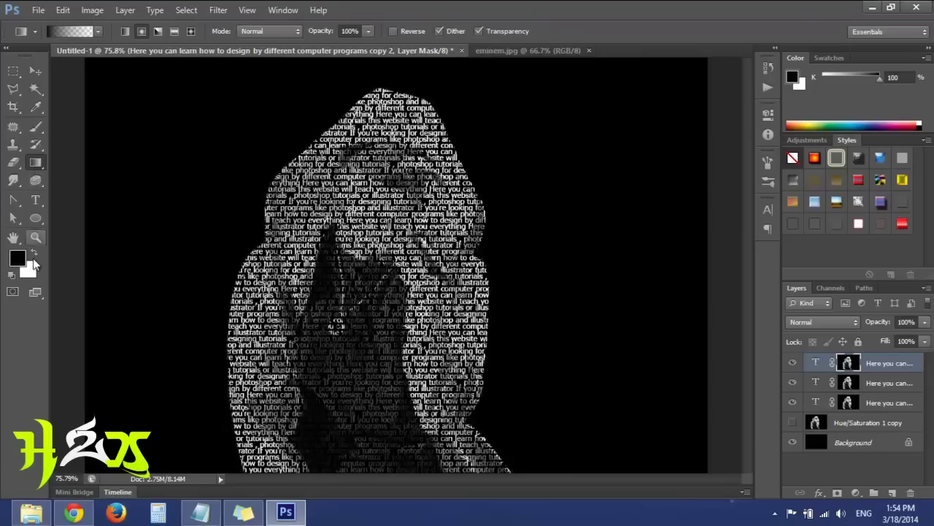
left_click(33, 253)
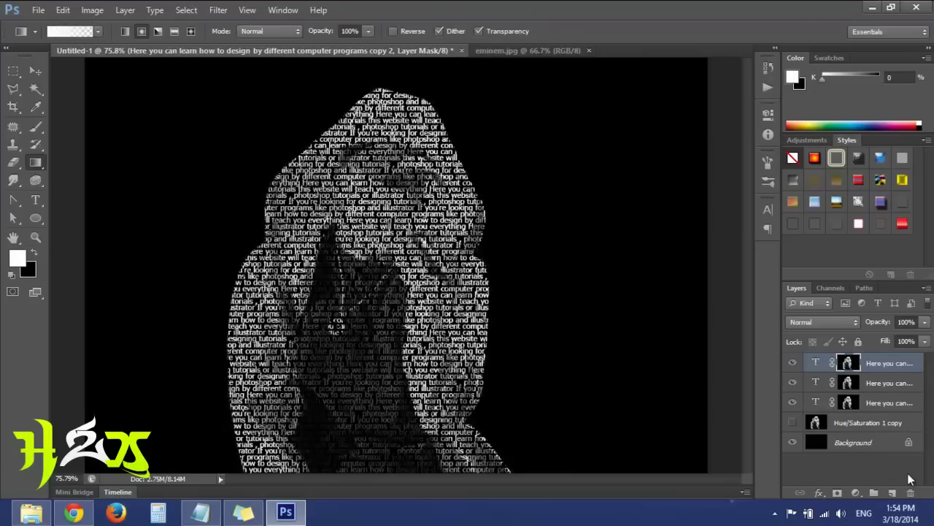
left_click(892, 493)
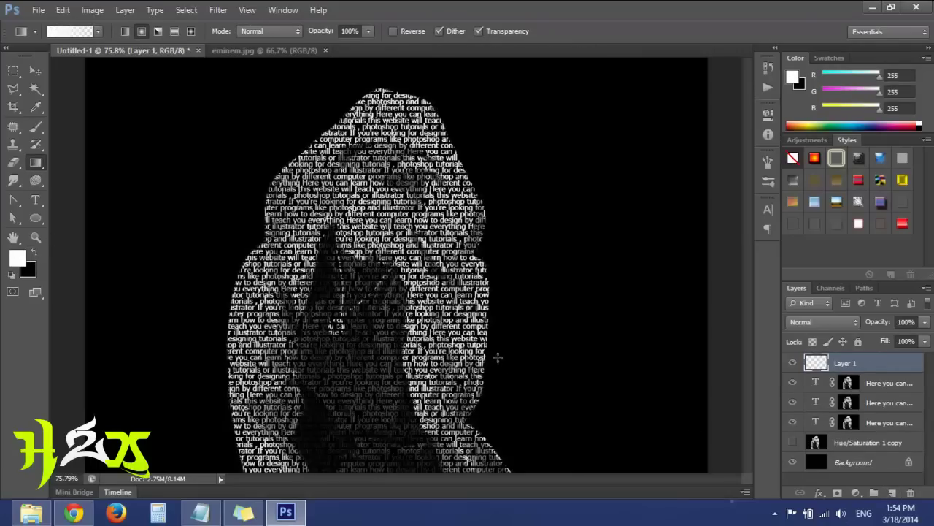
left_click(17, 258)
left_click_drag(720, 404, 728, 269)
left_click_drag(746, 349, 750, 305)
left_click(879, 260)
key("g")
key("ctrl+shift+alt+n")
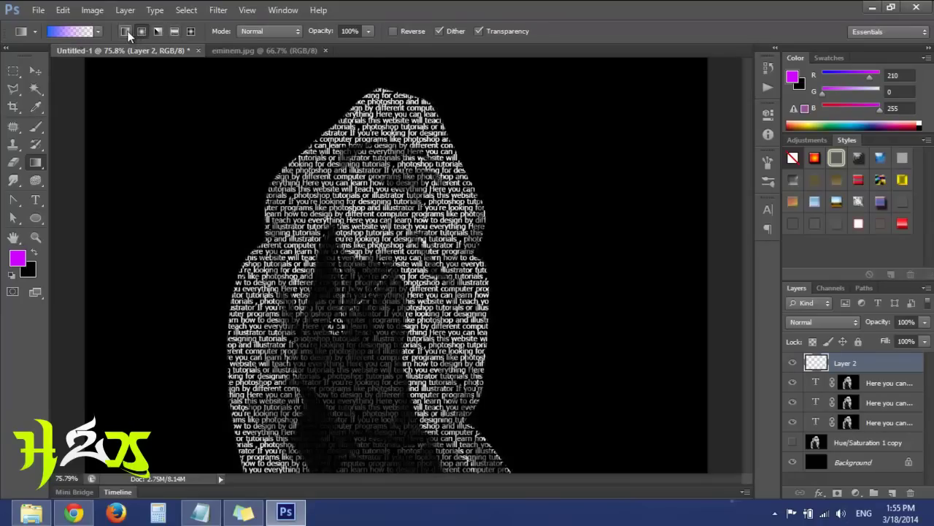
Start from the foreground-to-background gradient preset and add a blue colour stop.
left_click(77, 31)
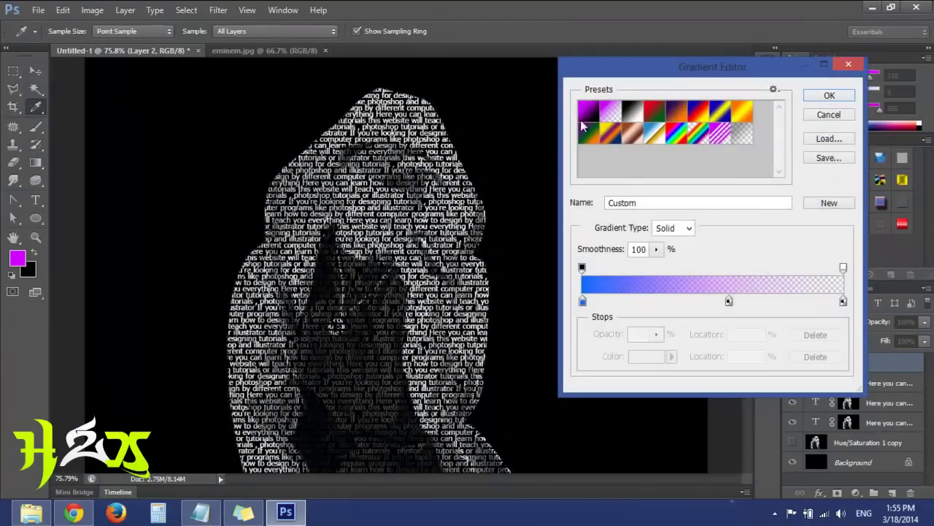
left_click(587, 112)
left_click_drag(608, 301, 671, 301)
double_click(672, 301)
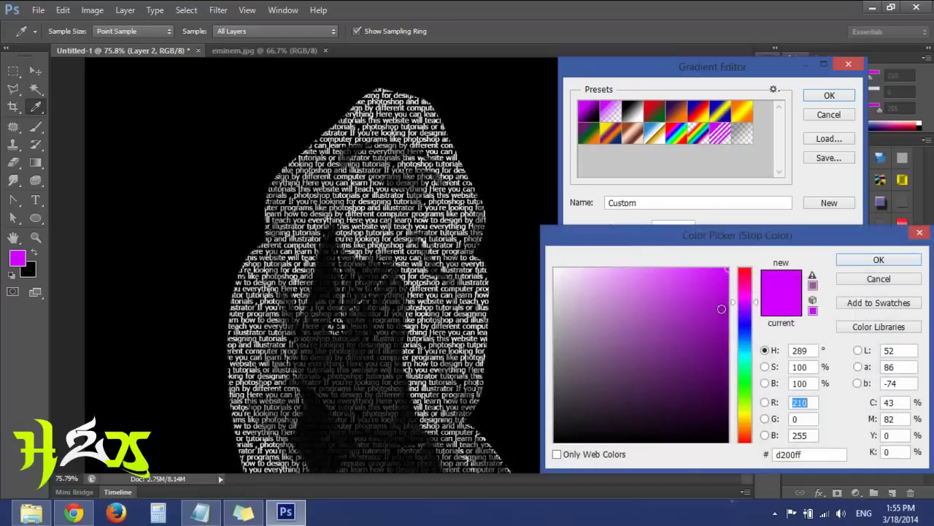
left_click_drag(744, 332, 744, 337)
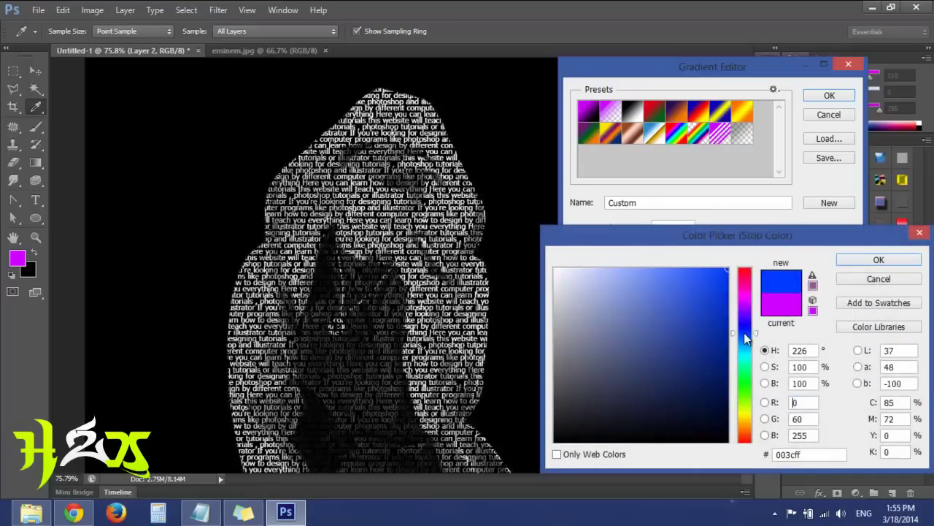
left_click(879, 260)
Add a green colour stop at 65% of the gradient.
left_click_drag(751, 301, 753, 301)
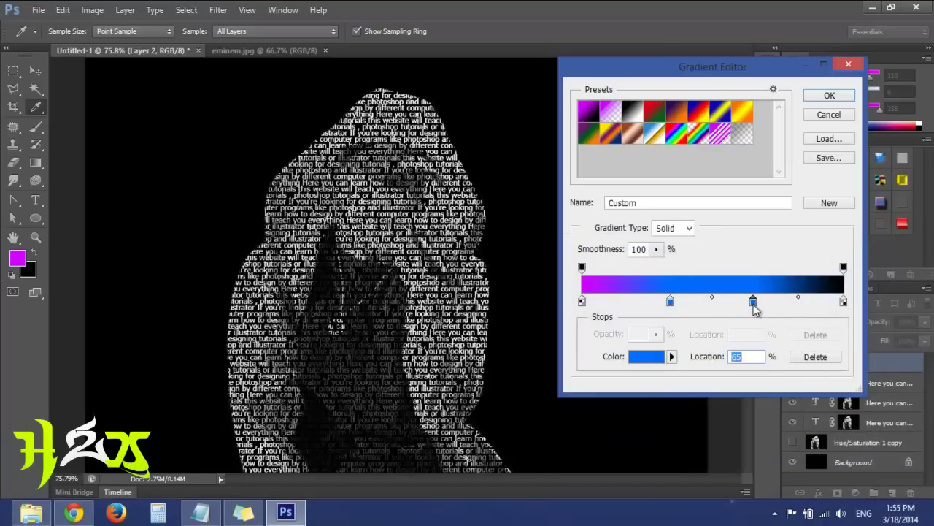
double_click(753, 305)
left_click_drag(746, 337, 743, 374)
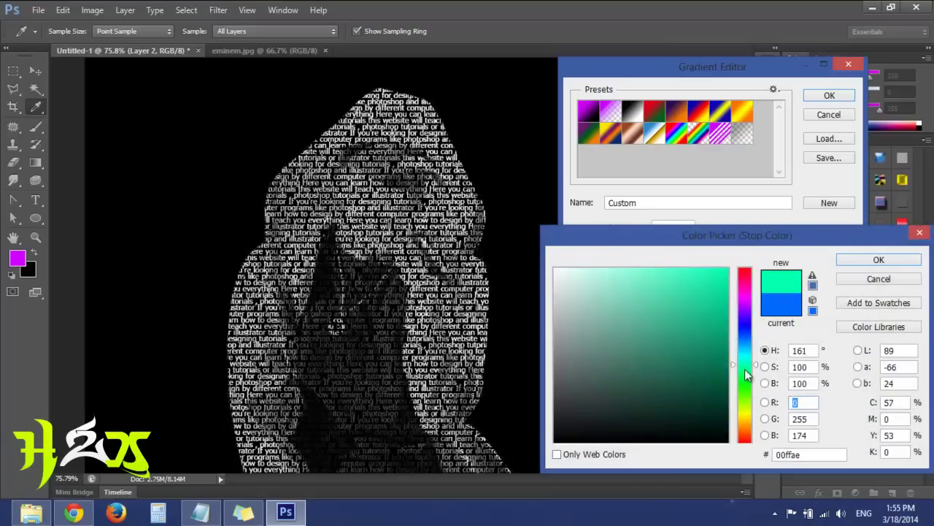
left_click(851, 261)
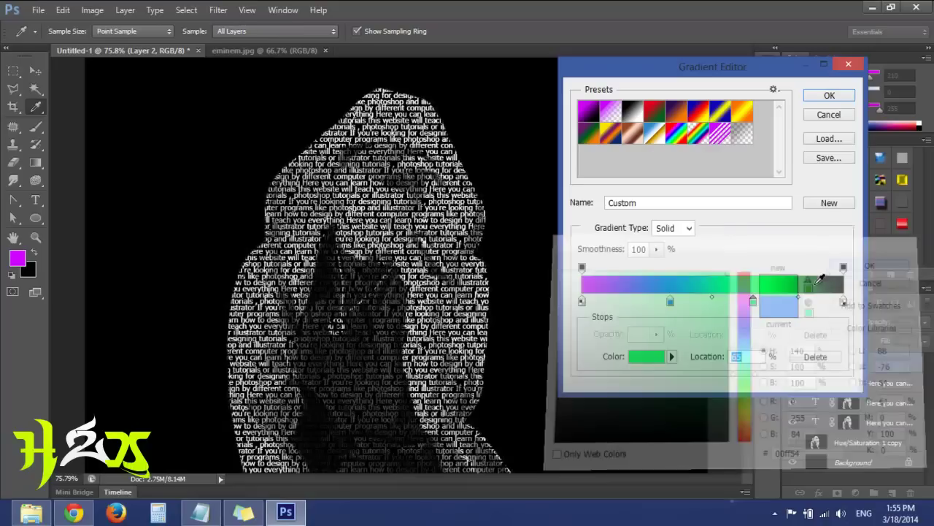
Add a yellow stop, move it to 100%, and accept the magenta-to-yellow gradient.
left_click(824, 301)
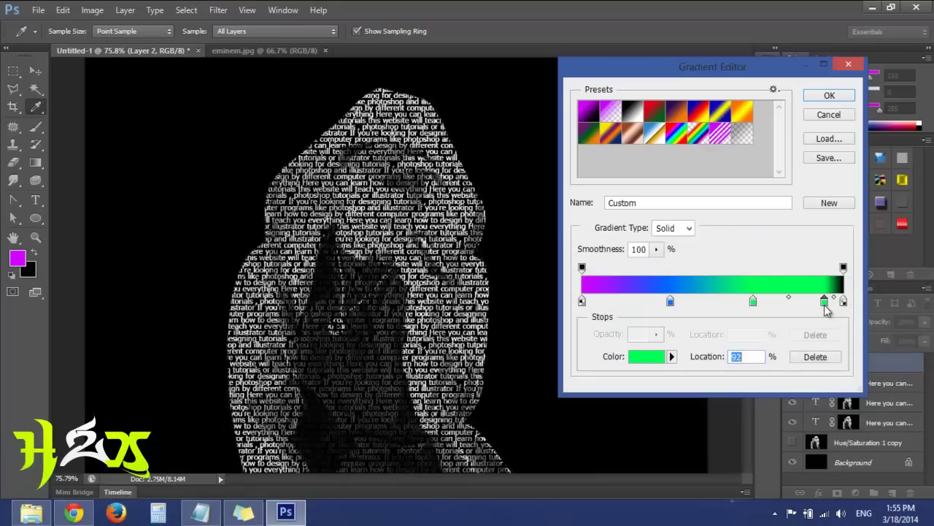
double_click(824, 301)
left_click_drag(750, 402, 748, 414)
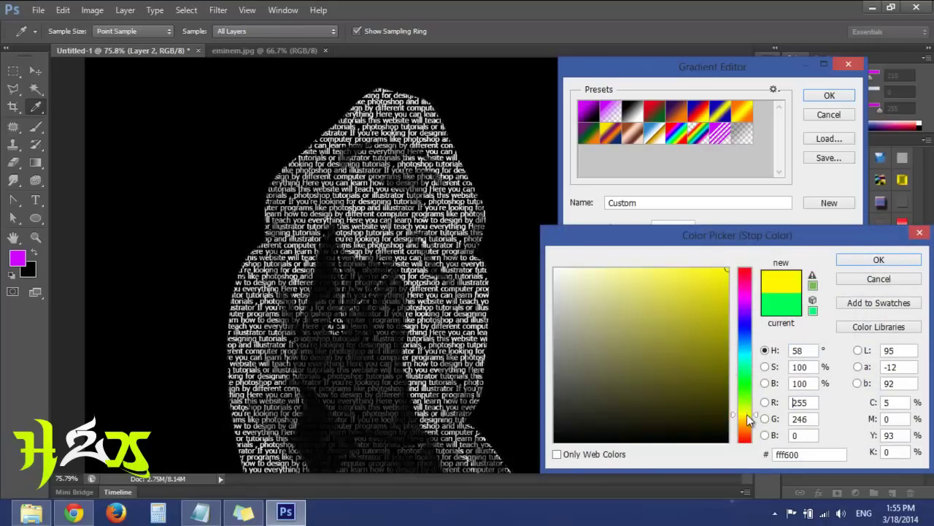
left_click(858, 260)
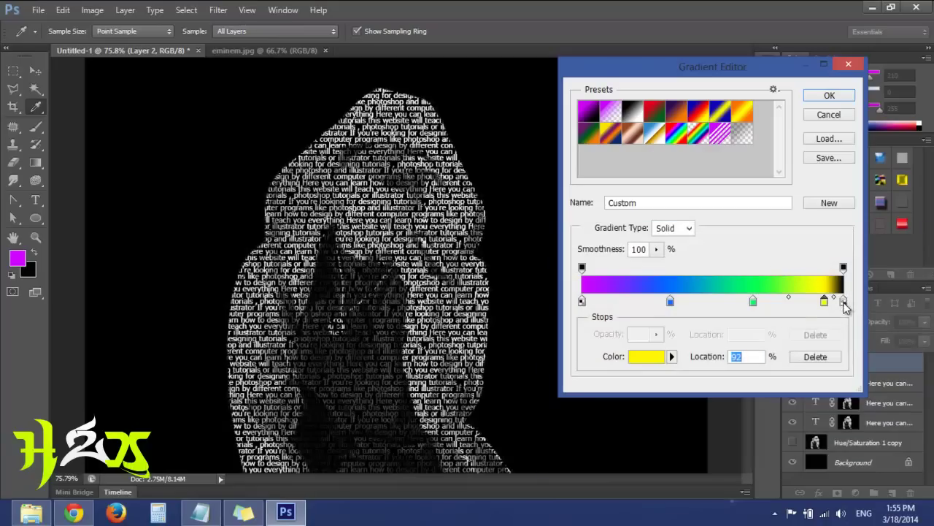
left_click_drag(824, 301, 844, 301)
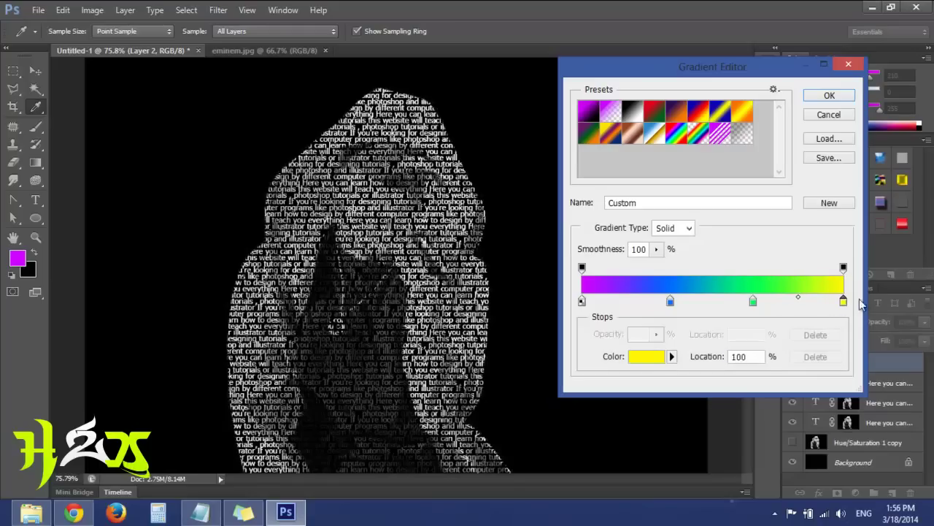
left_click(825, 97)
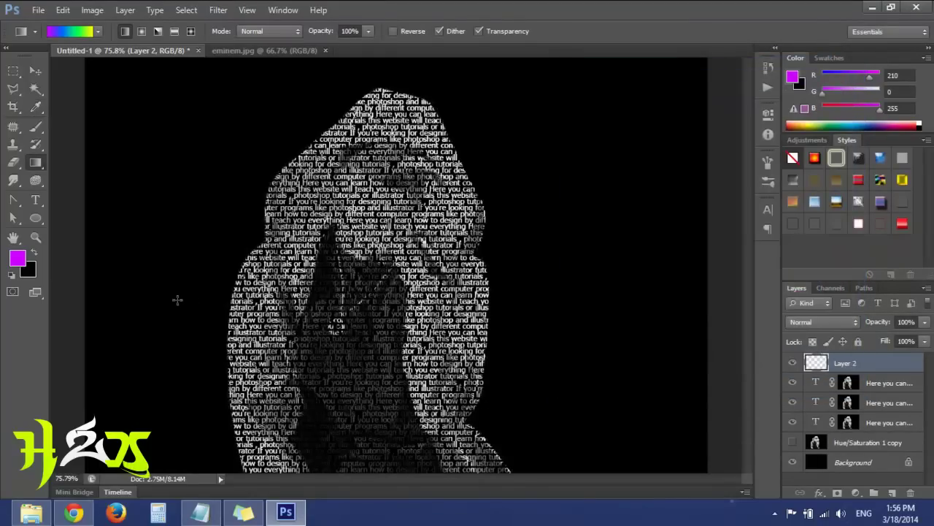
Fill Layer 2 with the gradient left to right, blended as Overlay at 46% opacity.
left_click_drag(144, 307, 674, 306)
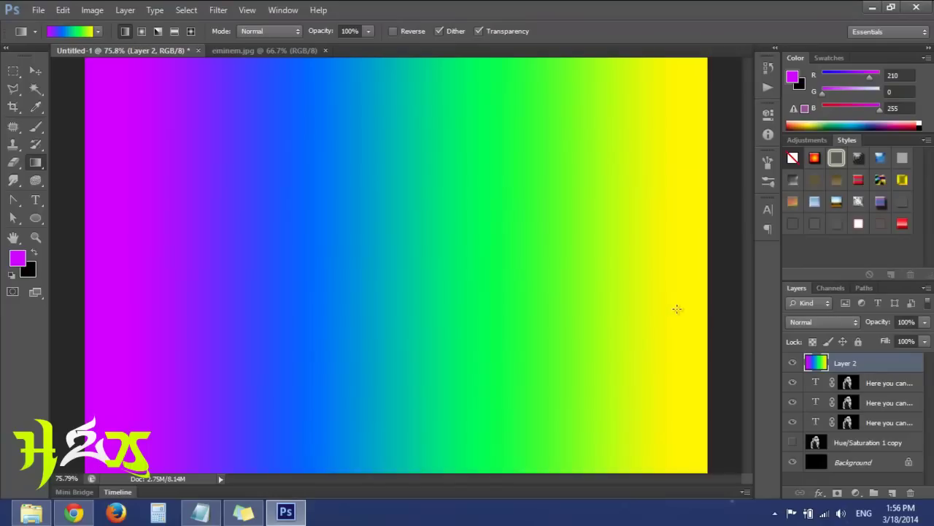
left_click(819, 315)
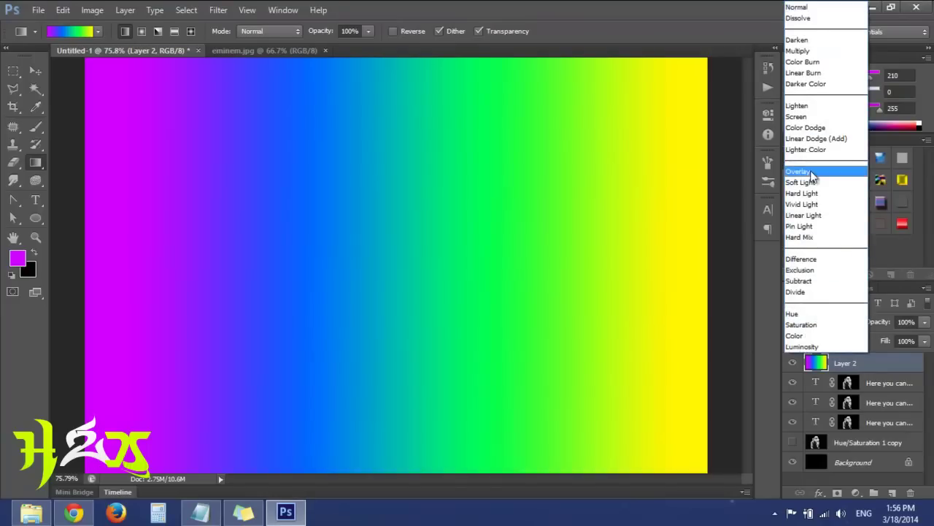
left_click(812, 178)
key("Down")
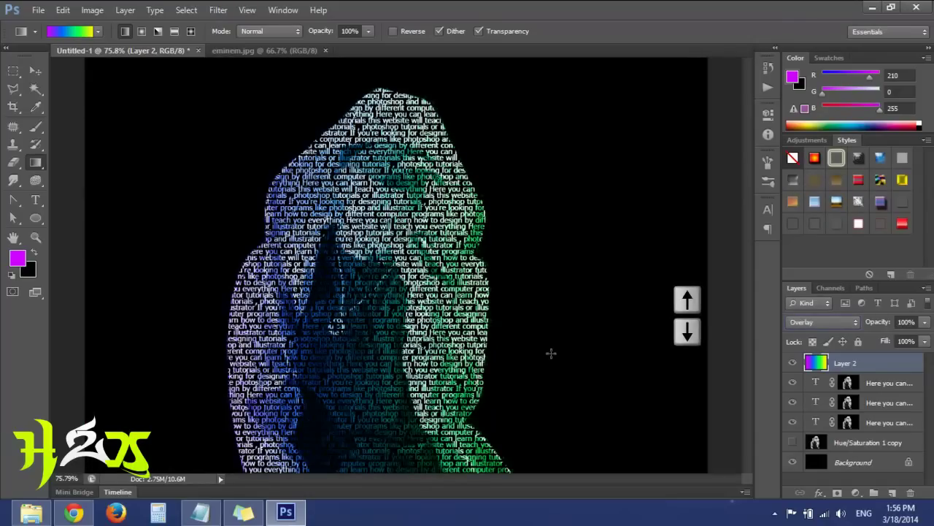
key("Down")
key("Up")
key("Down")
key("Down")
key("Up")
left_click(926, 323)
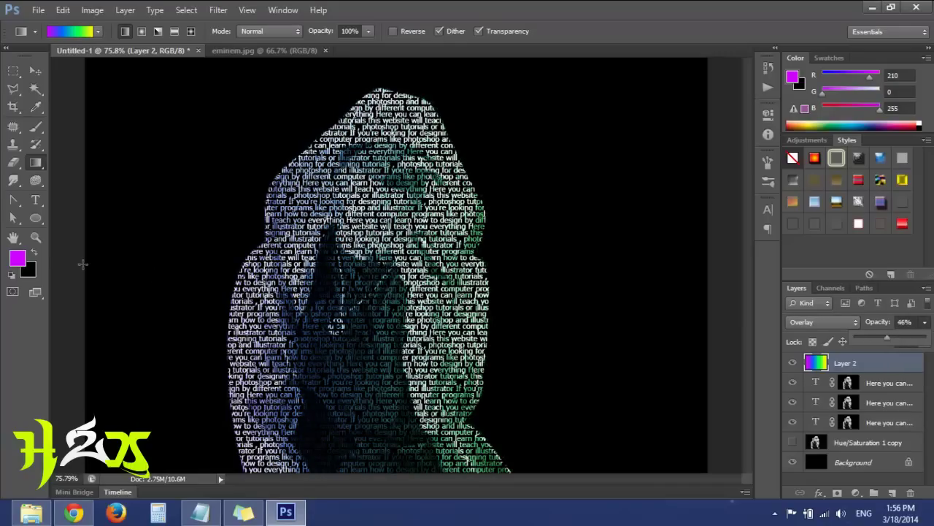
double_click(41, 244)
left_click_drag(369, 270, 333, 288)
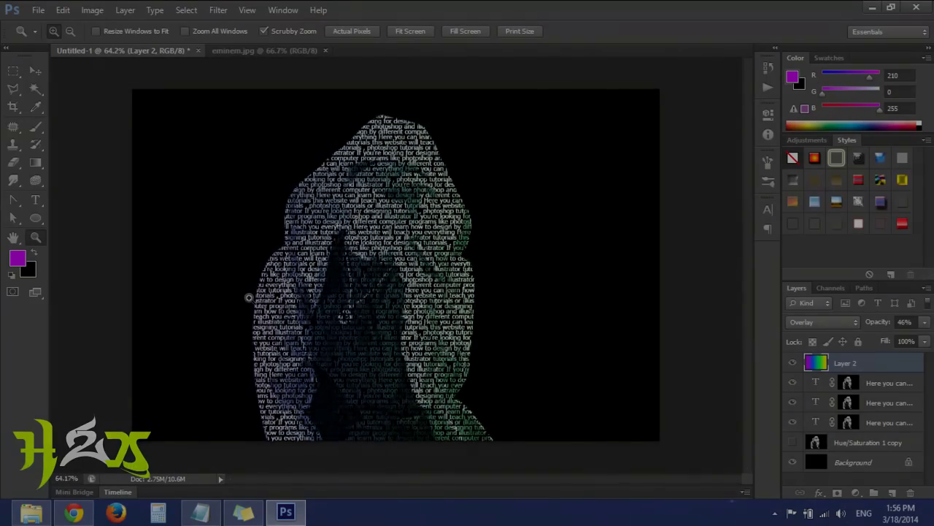